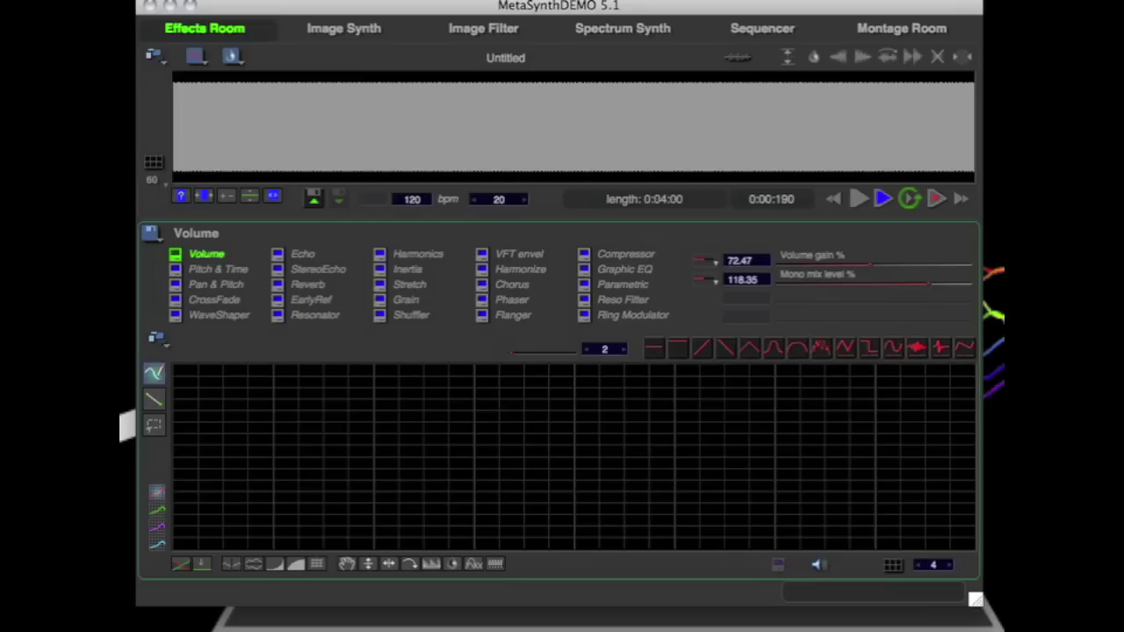
# Open the 'abstract-with' rainbow face picture into the Image Synth canvas.
pyautogui.click(325, 31)
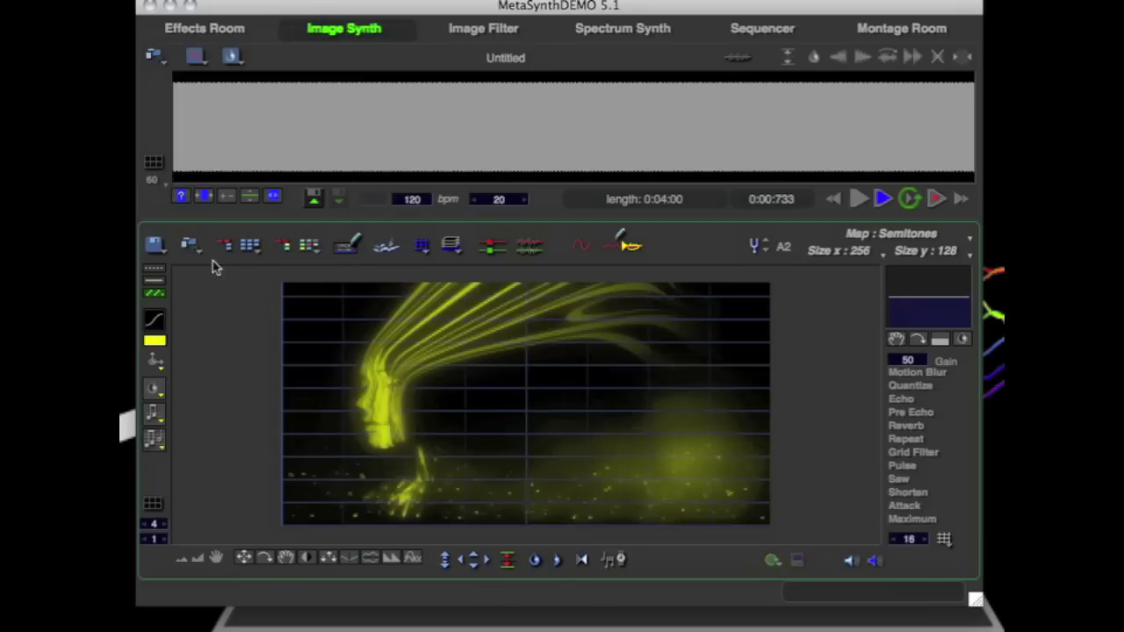
pyautogui.click(155, 245)
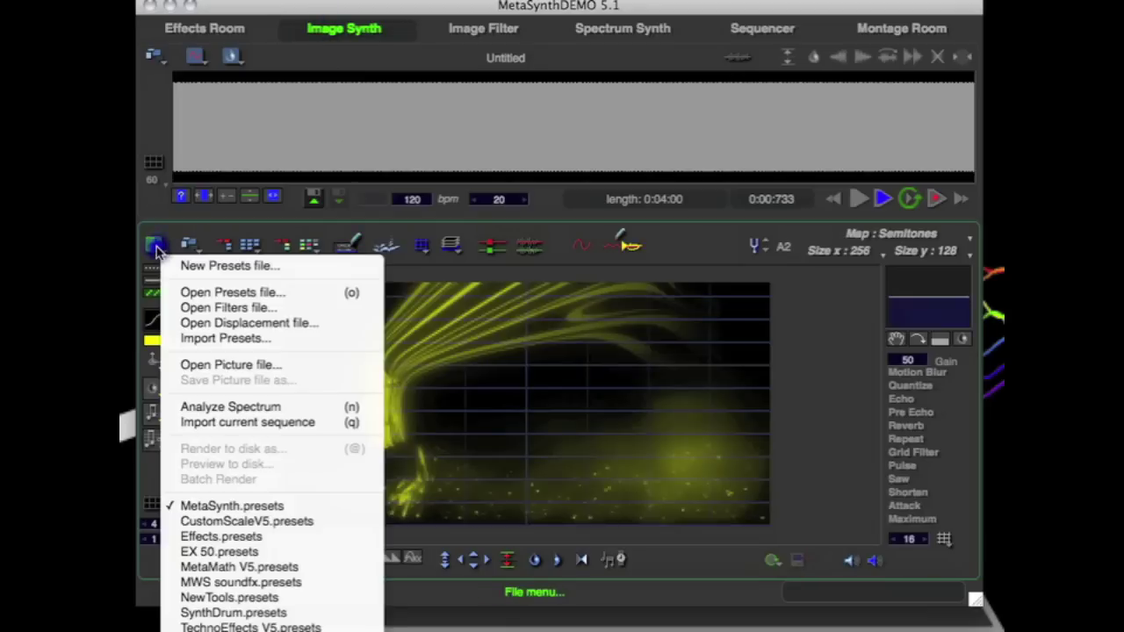
pyautogui.click(203, 363)
pyautogui.click(740, 64)
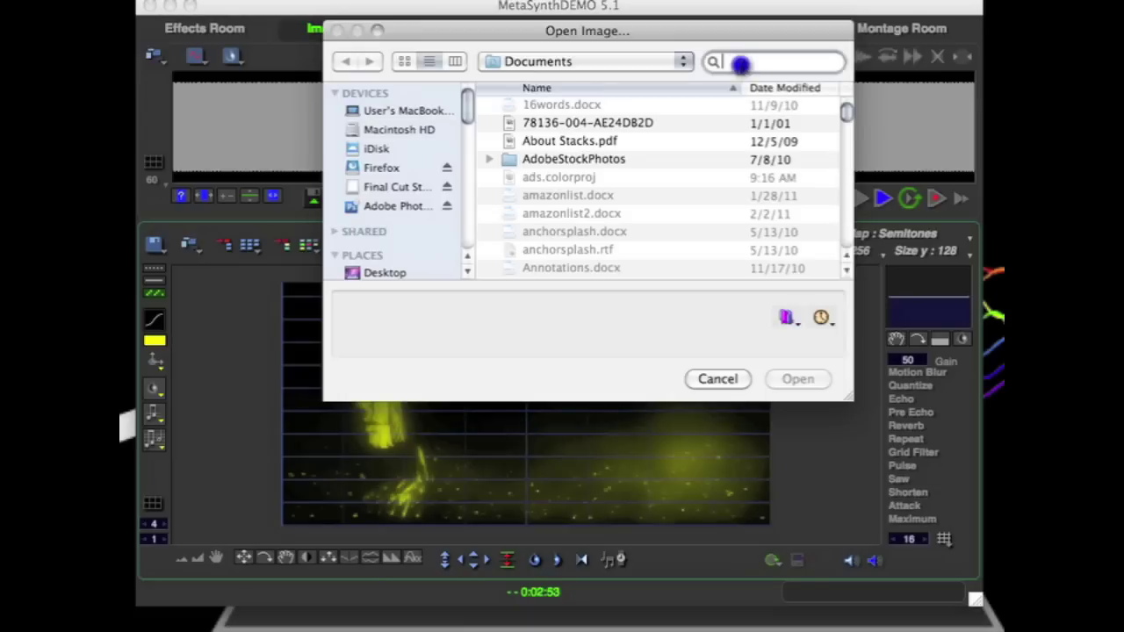
pyautogui.write('abstrac')
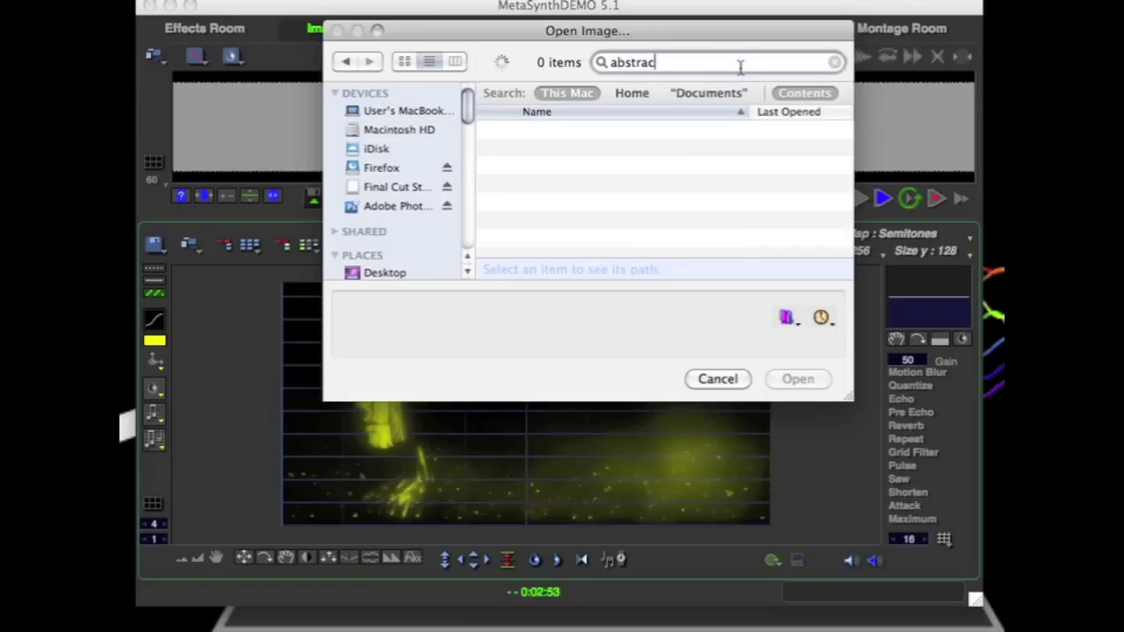
pyautogui.write('t-with')
pyautogui.doubleClick(680, 131)
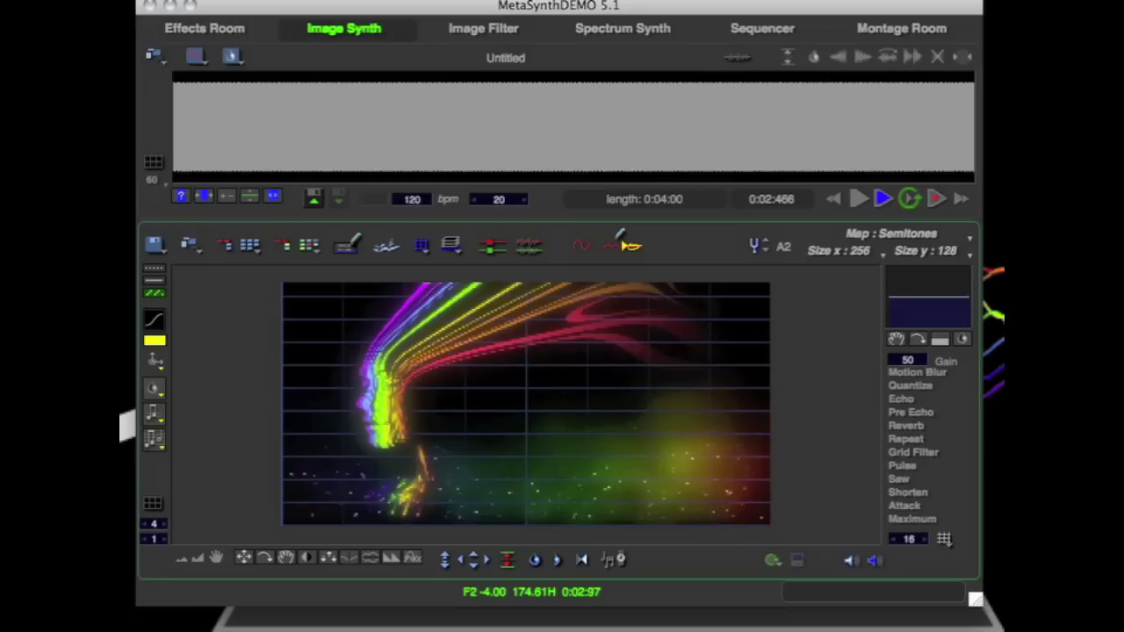
# Play the face image as sound, stop it, then play it again.
pyautogui.press('space')
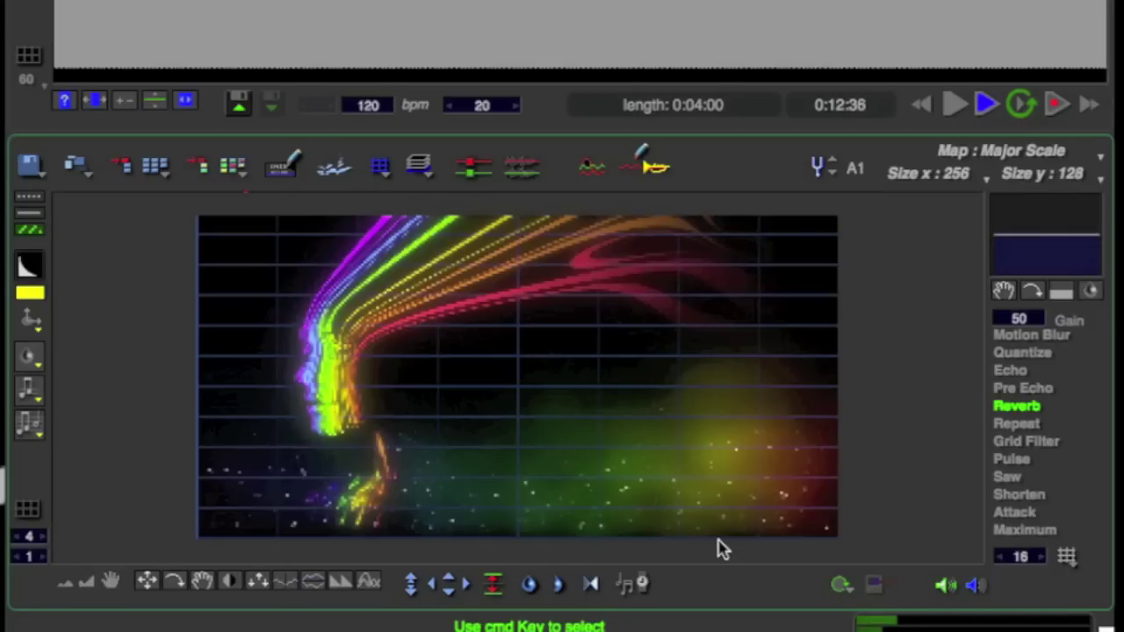
pyautogui.press('space')
pyautogui.press('s')
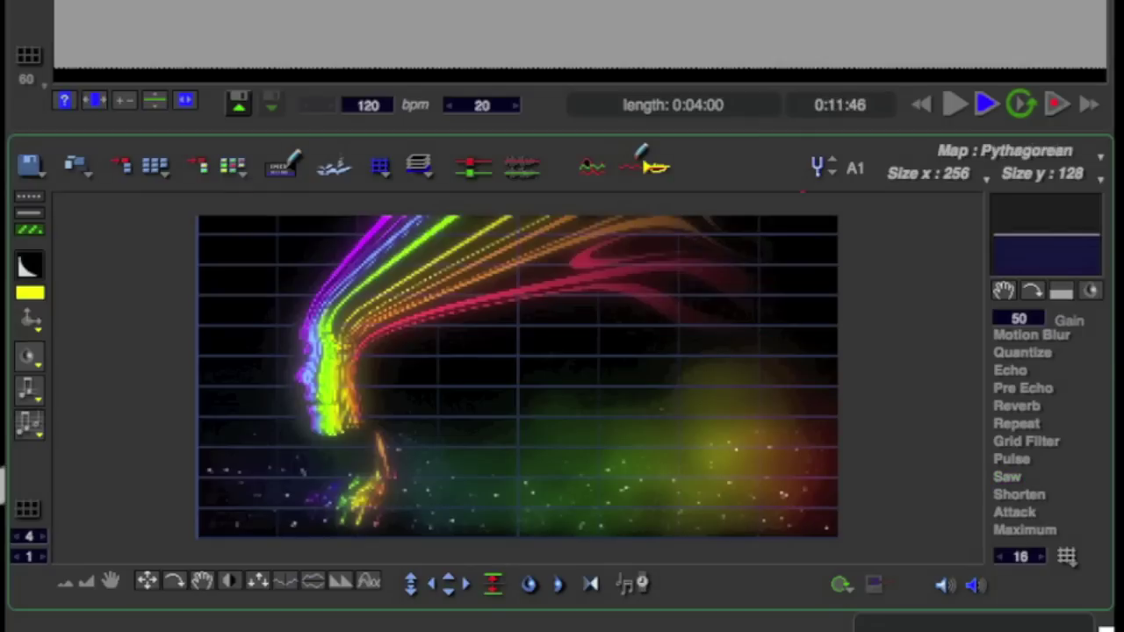
pyautogui.press('space')
# Invert the pitch to flip the image and play it with the Square Flag Bass instrument.
pyautogui.click(301, 582)
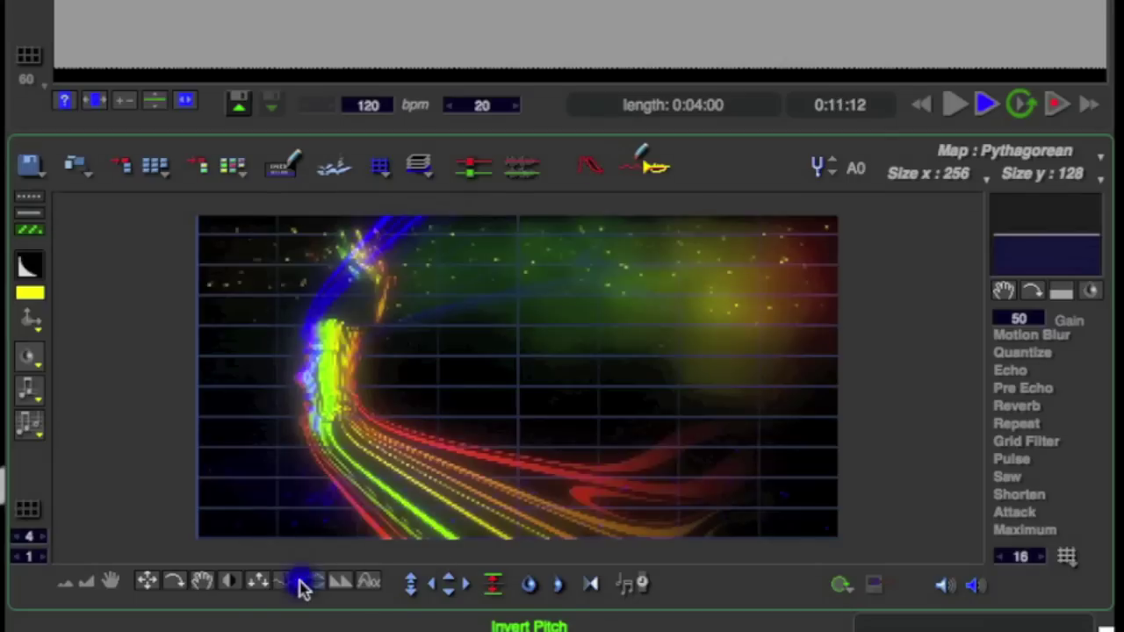
pyautogui.click(603, 175)
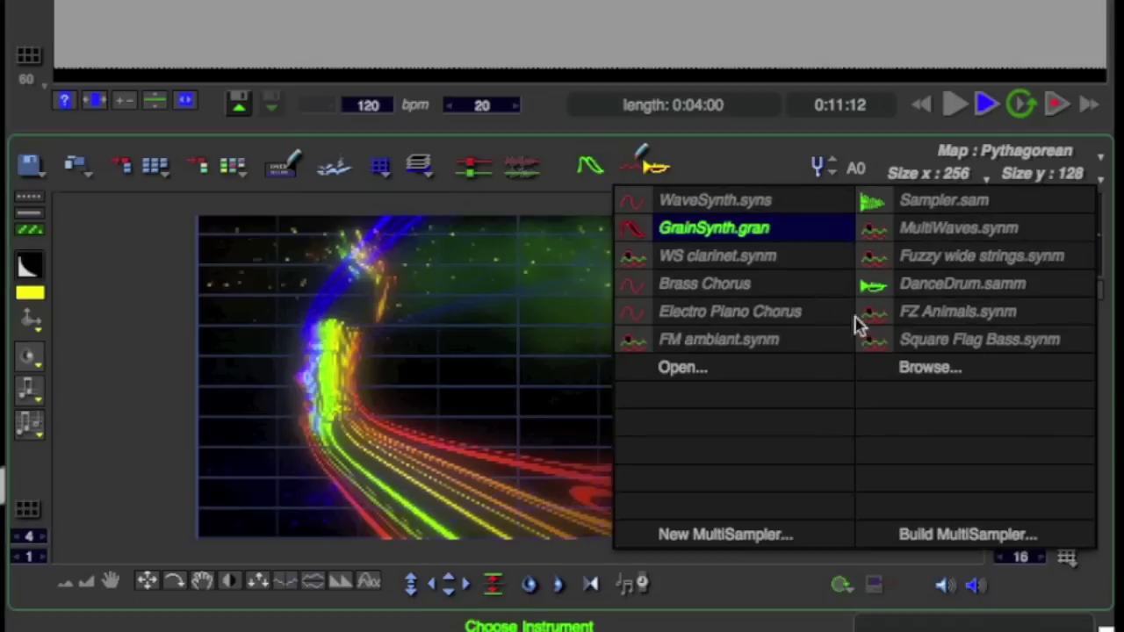
pyautogui.click(901, 342)
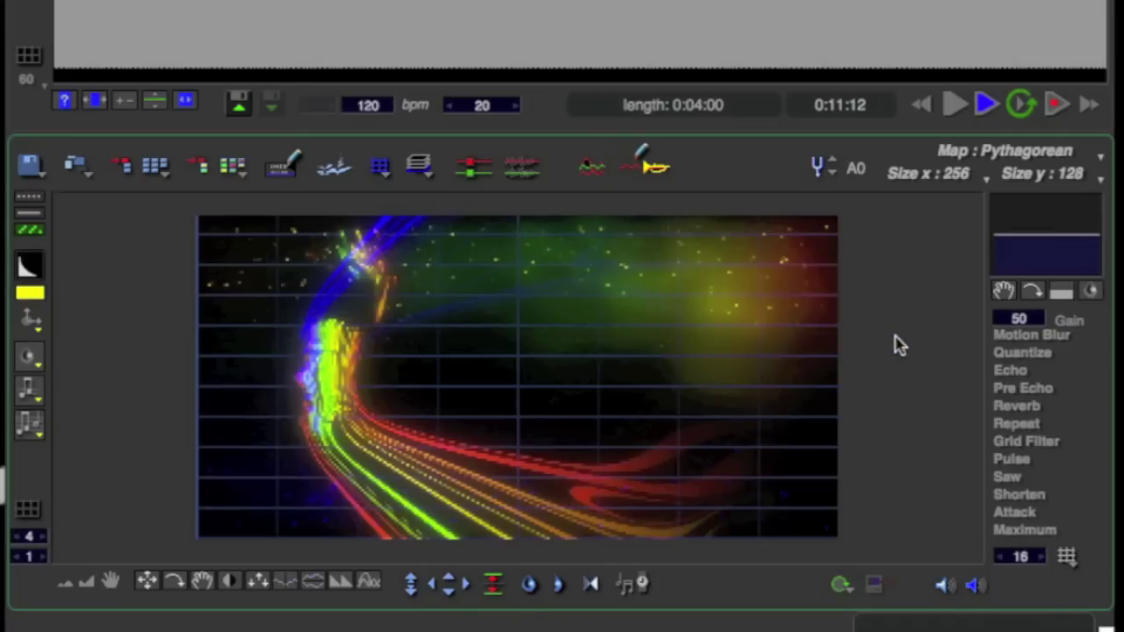
pyautogui.press('space')
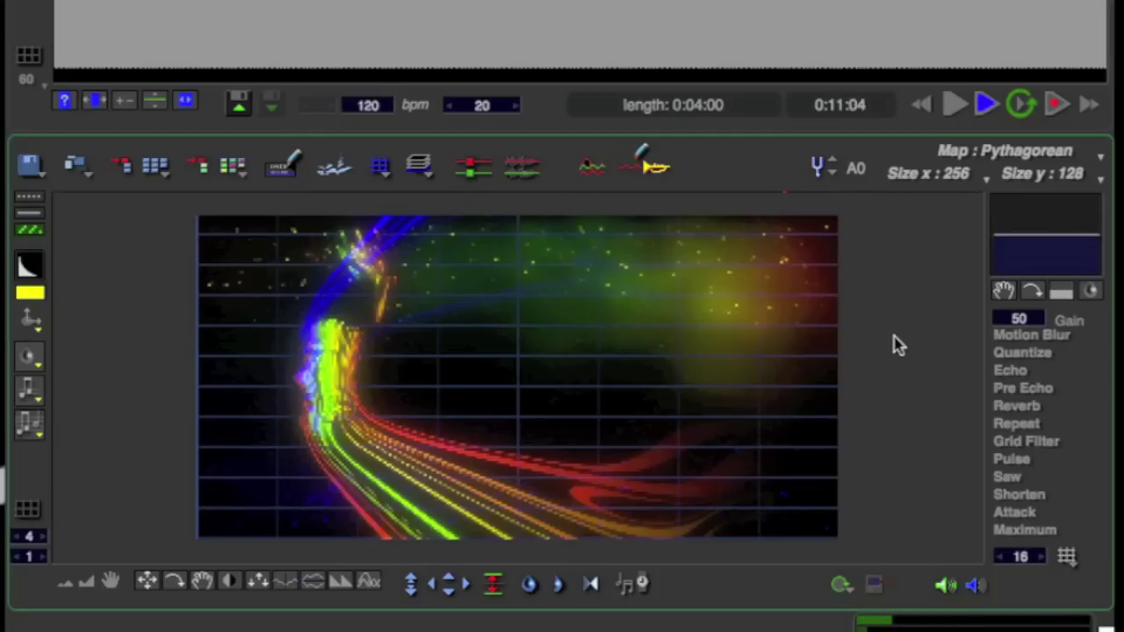
# Transpose the master tuning up to octave A3 and make Flute.syns the instrument.
pyautogui.tripleClick(834, 167)
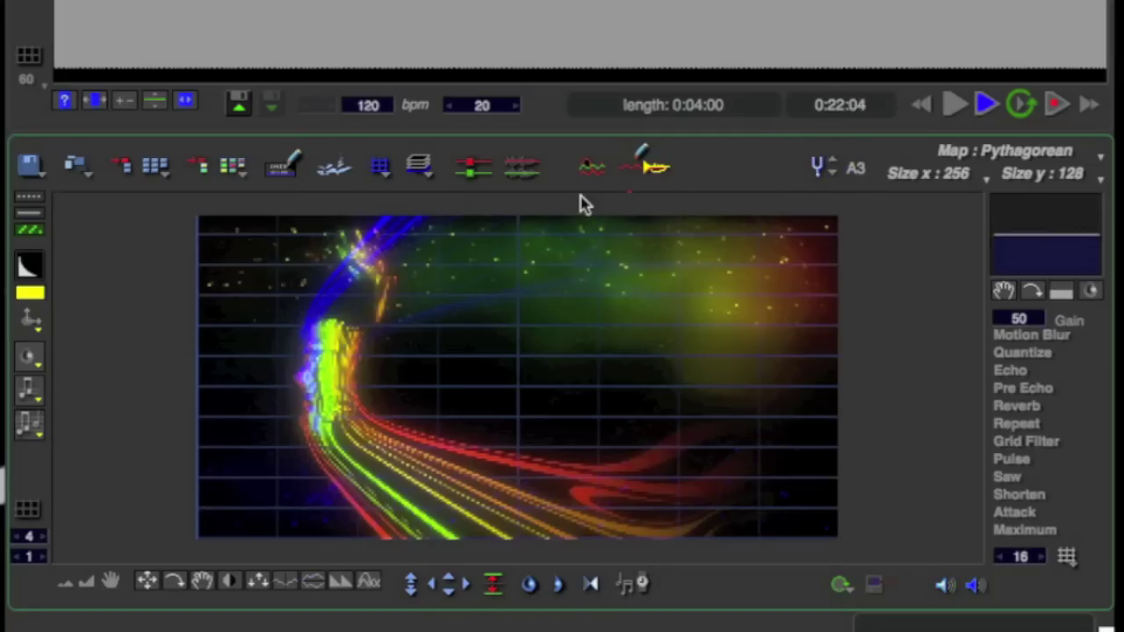
pyautogui.click(590, 170)
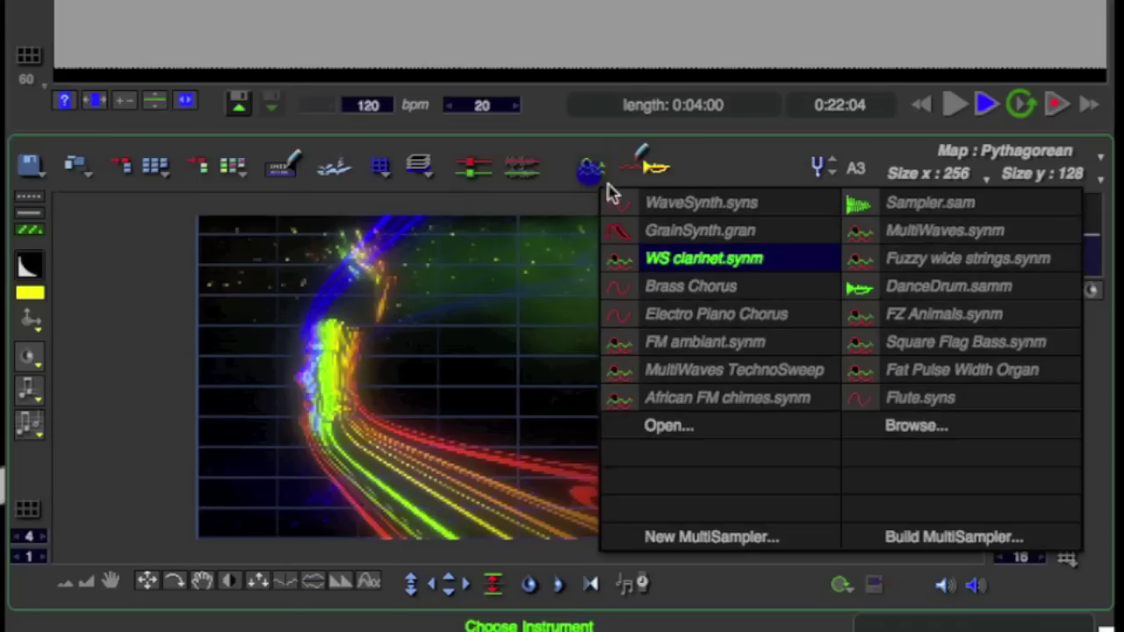
pyautogui.click(985, 405)
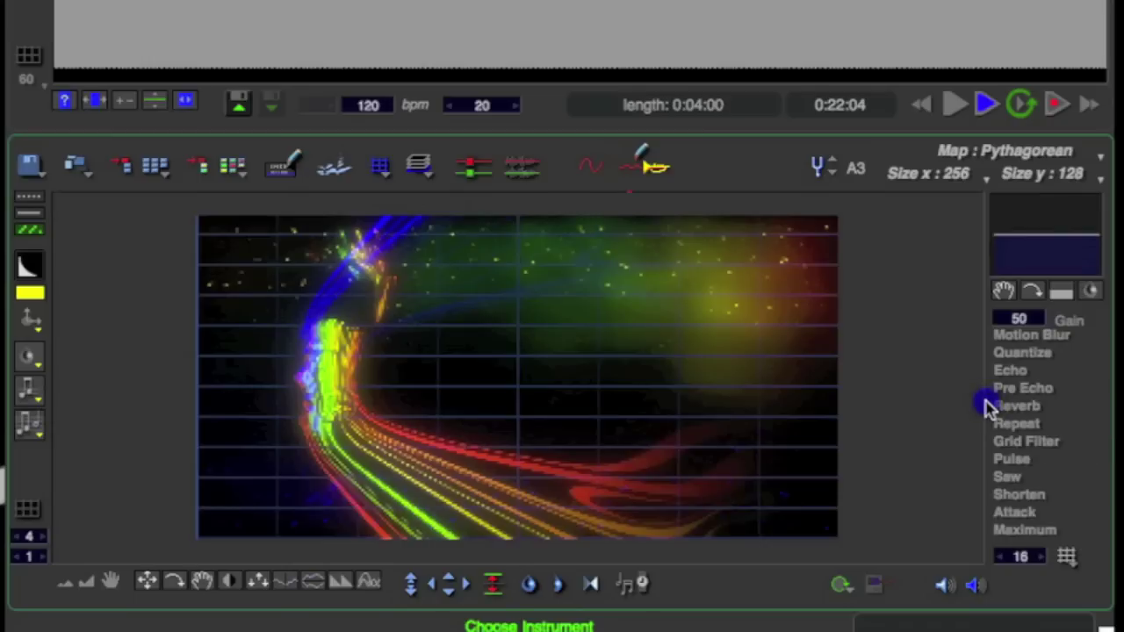
pyautogui.click(666, 170)
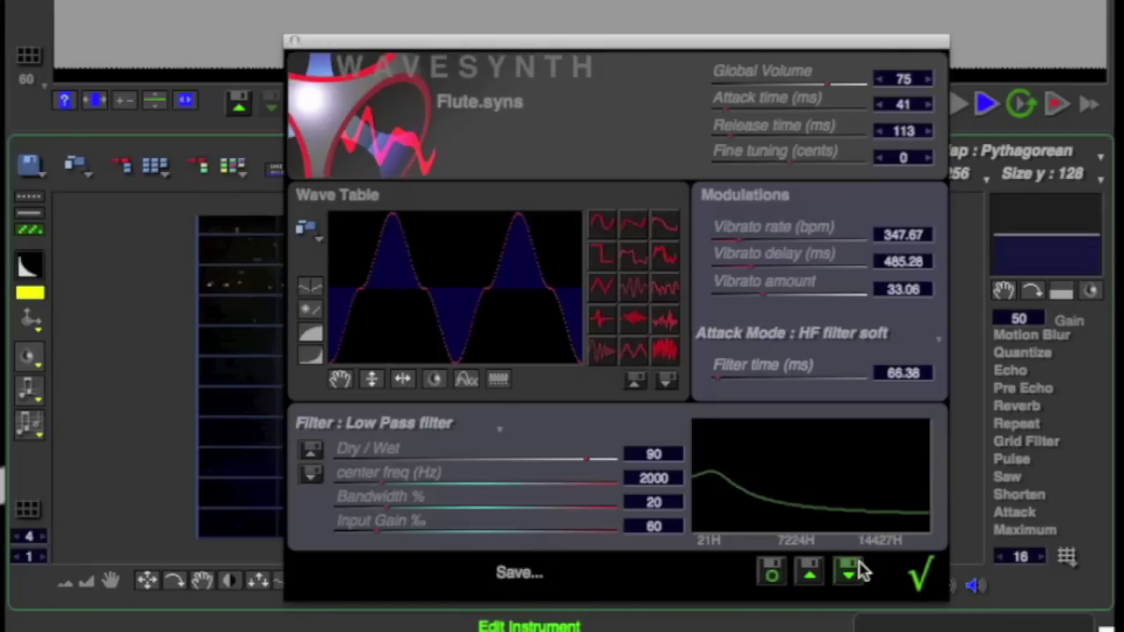
# Accept the Flute settings, switch the map to Minor Harmonic, and try the Repeat effect.
pyautogui.click(913, 580)
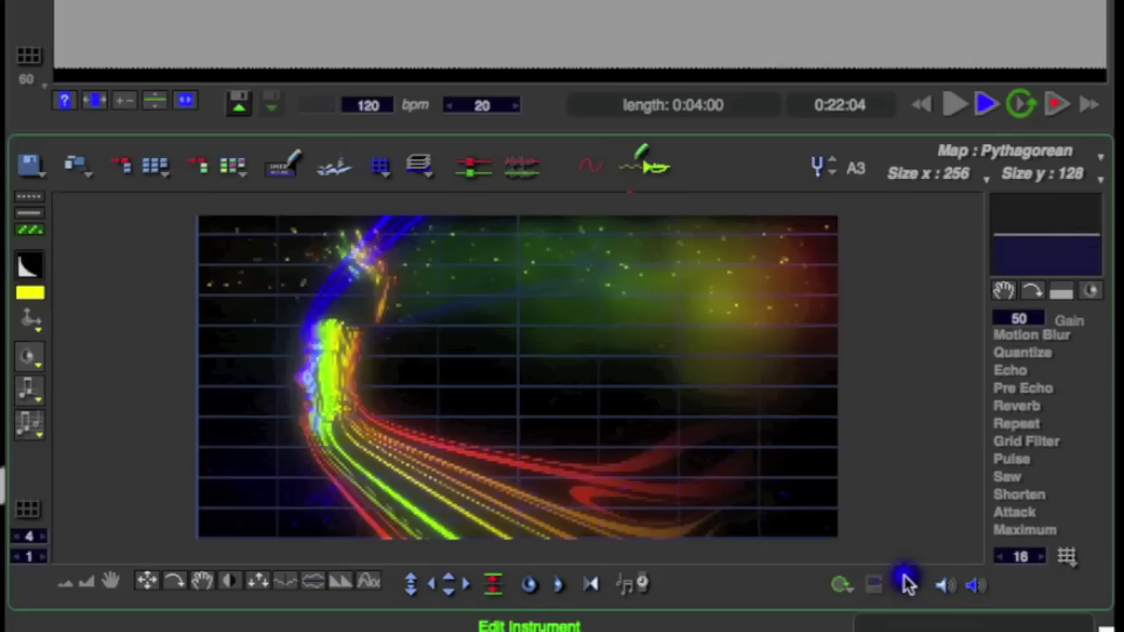
pyautogui.click(995, 154)
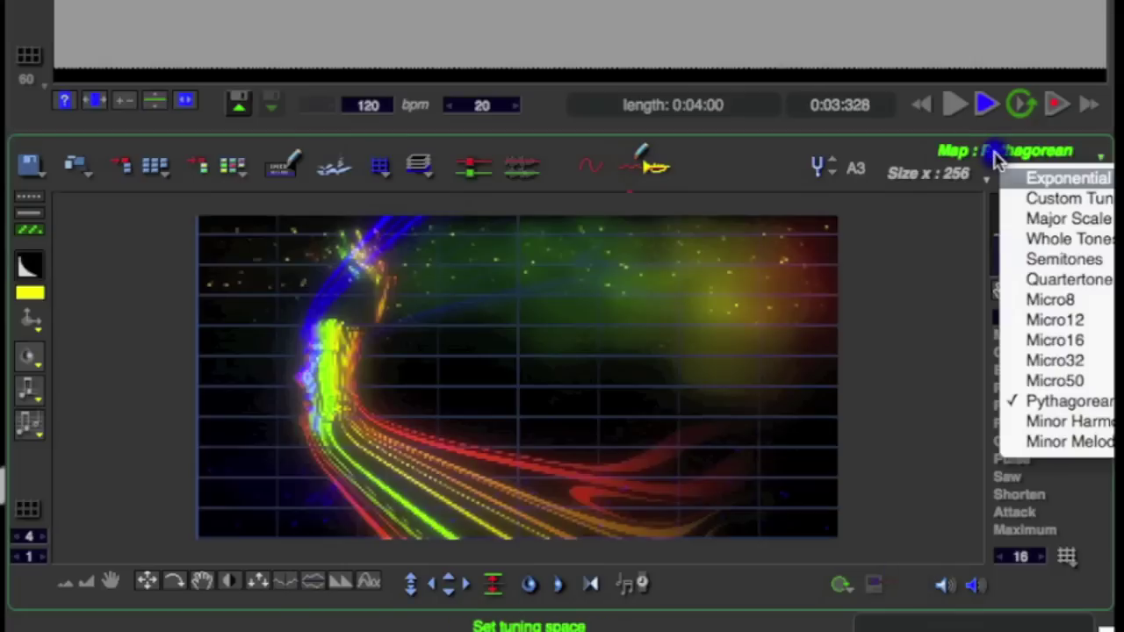
pyautogui.click(1032, 429)
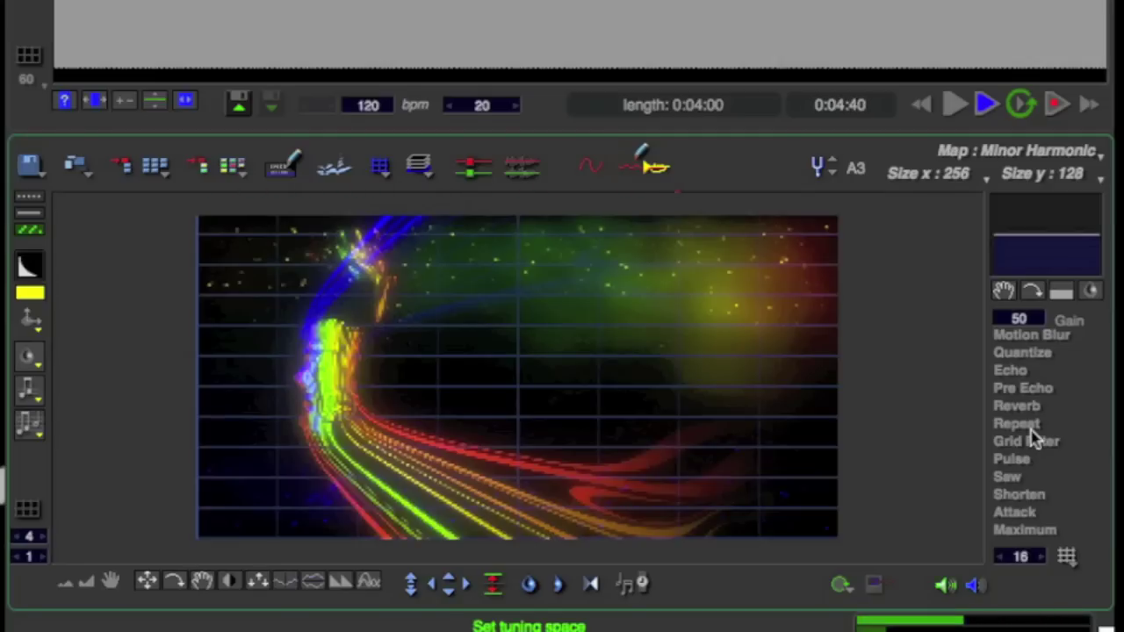
pyautogui.click(1031, 428)
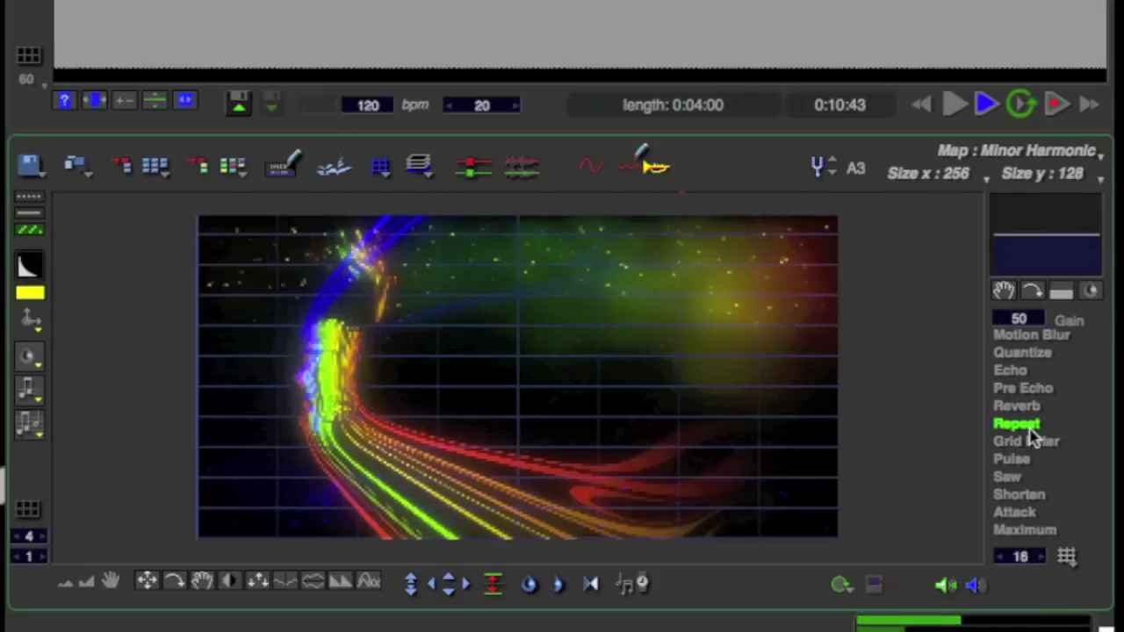
pyautogui.press('space')
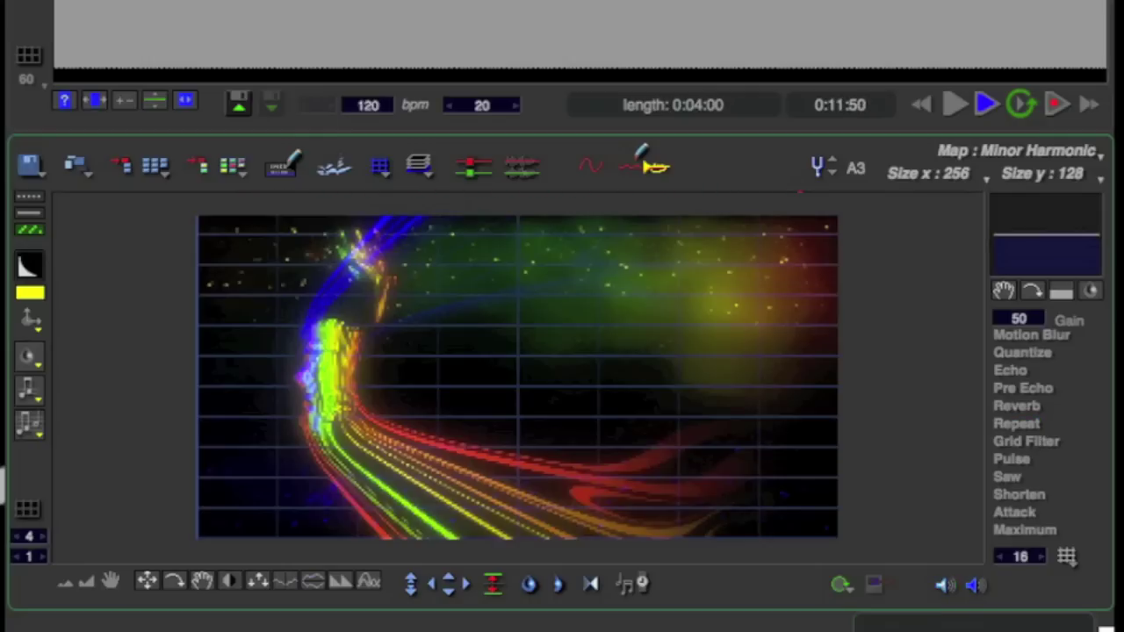
# Normalize the flipped image so it turns mostly green, then play it.
pyautogui.click(333, 186)
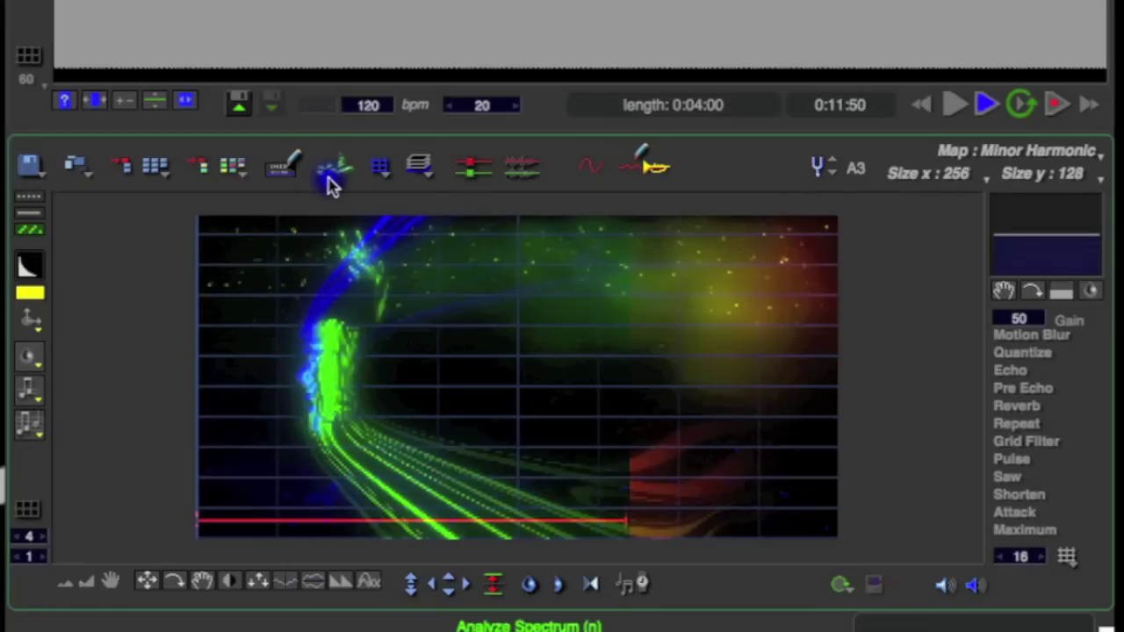
pyautogui.click(502, 582)
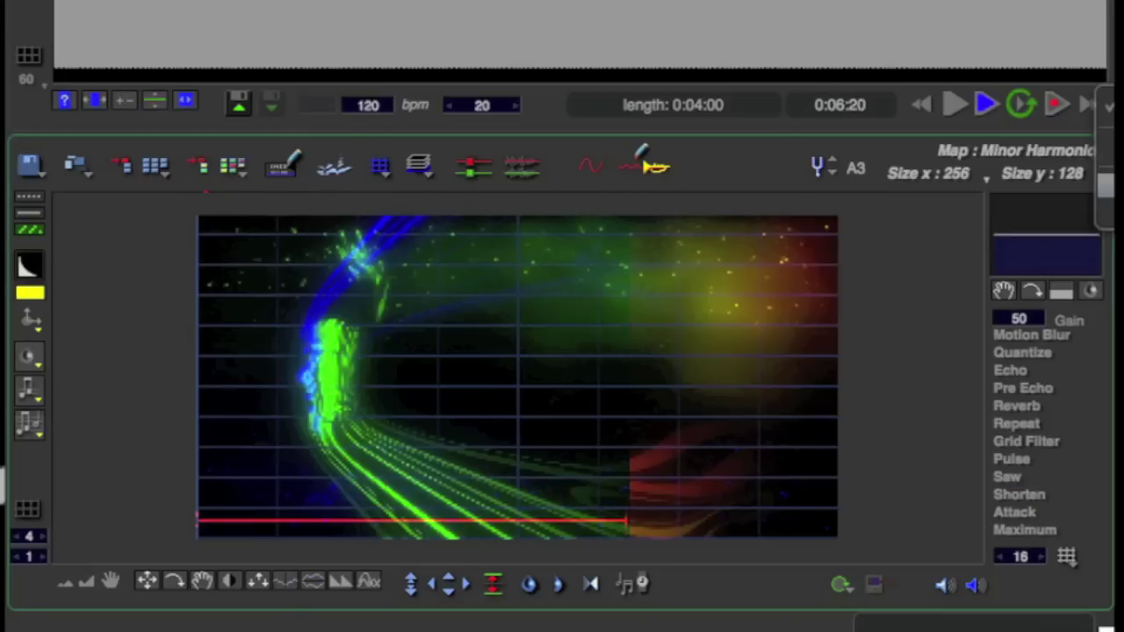
pyautogui.click(1099, 173)
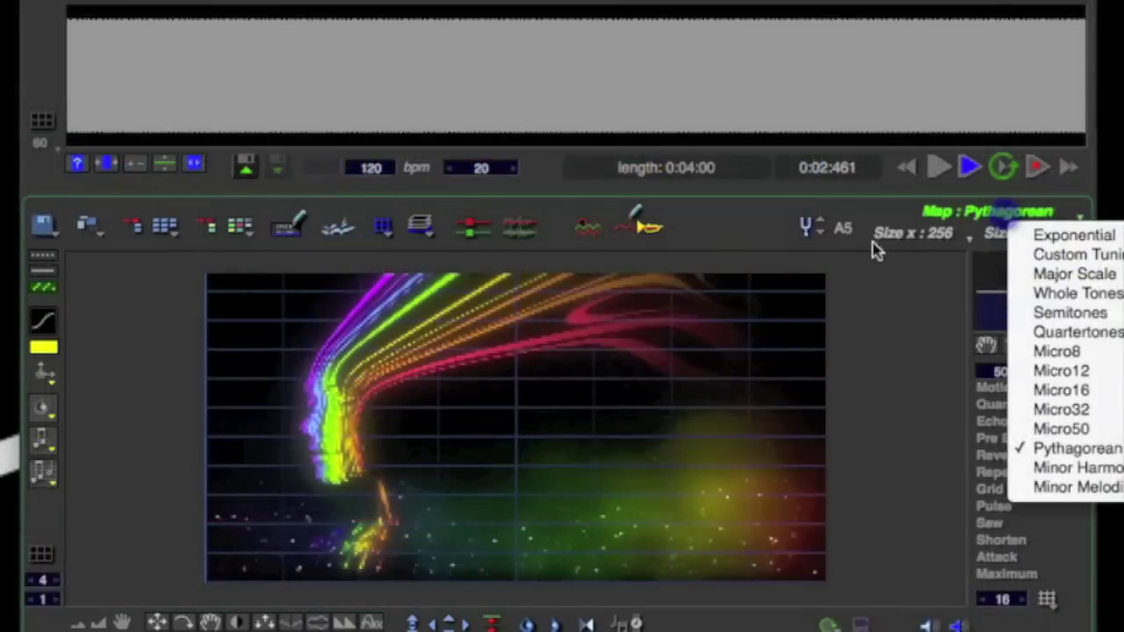
pyautogui.click(888, 281)
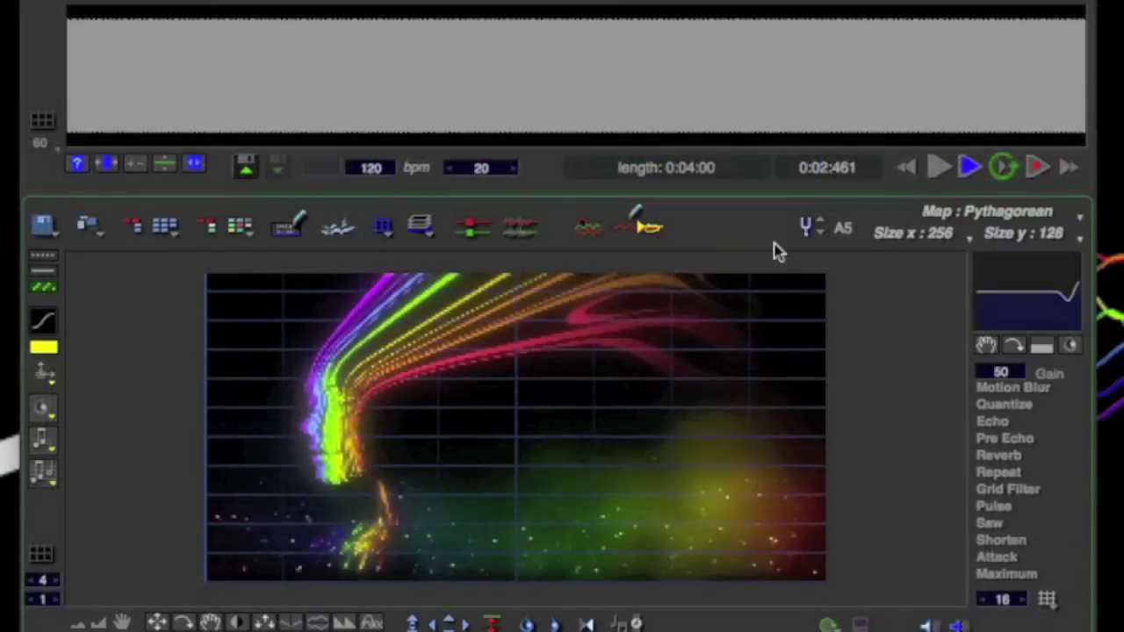
pyautogui.click(586, 224)
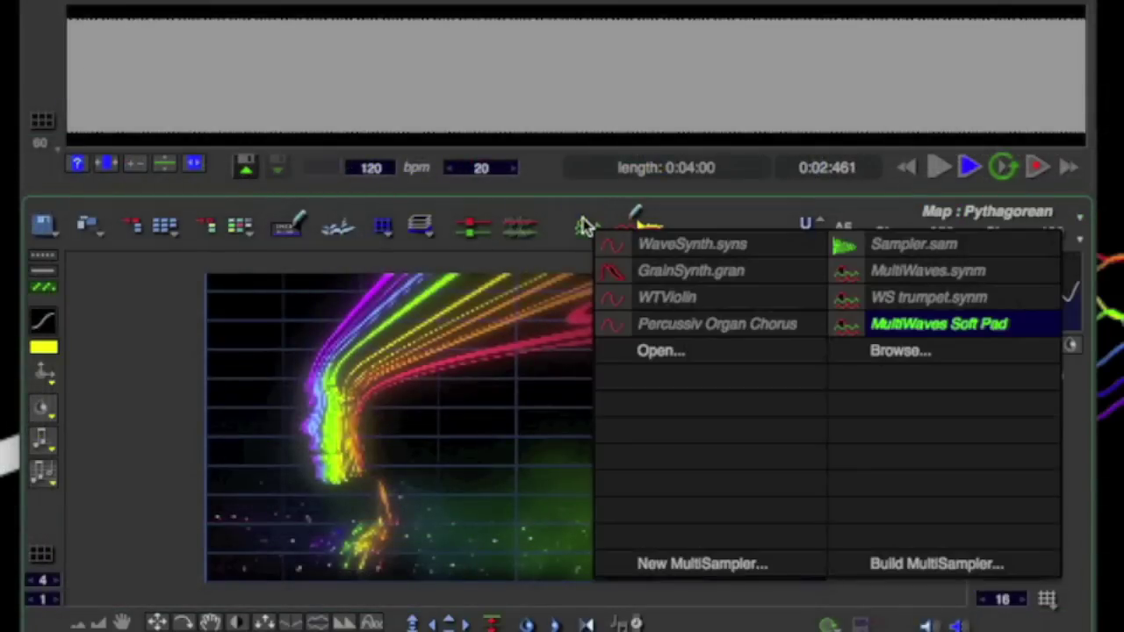
pyautogui.click(905, 349)
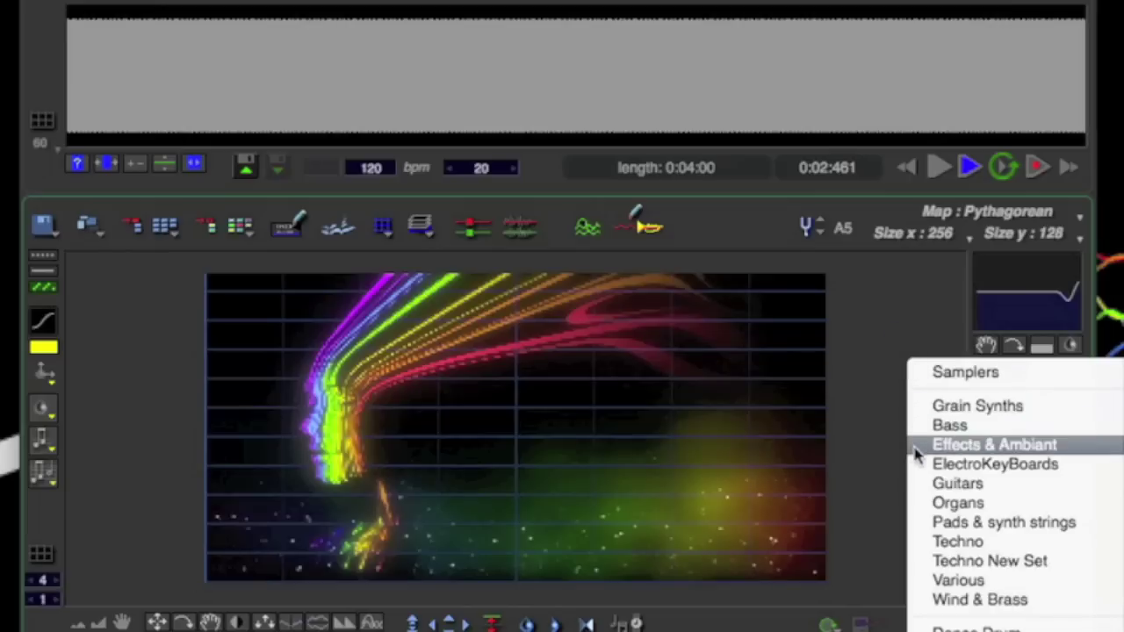
pyautogui.moveTo(921, 488)
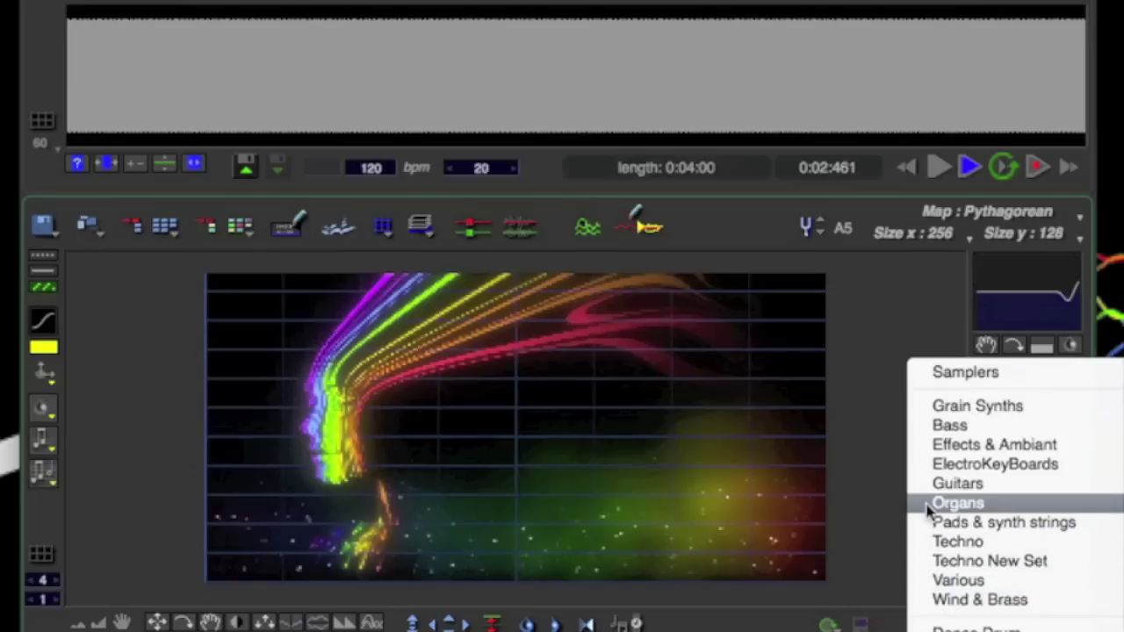
pyautogui.click(957, 502)
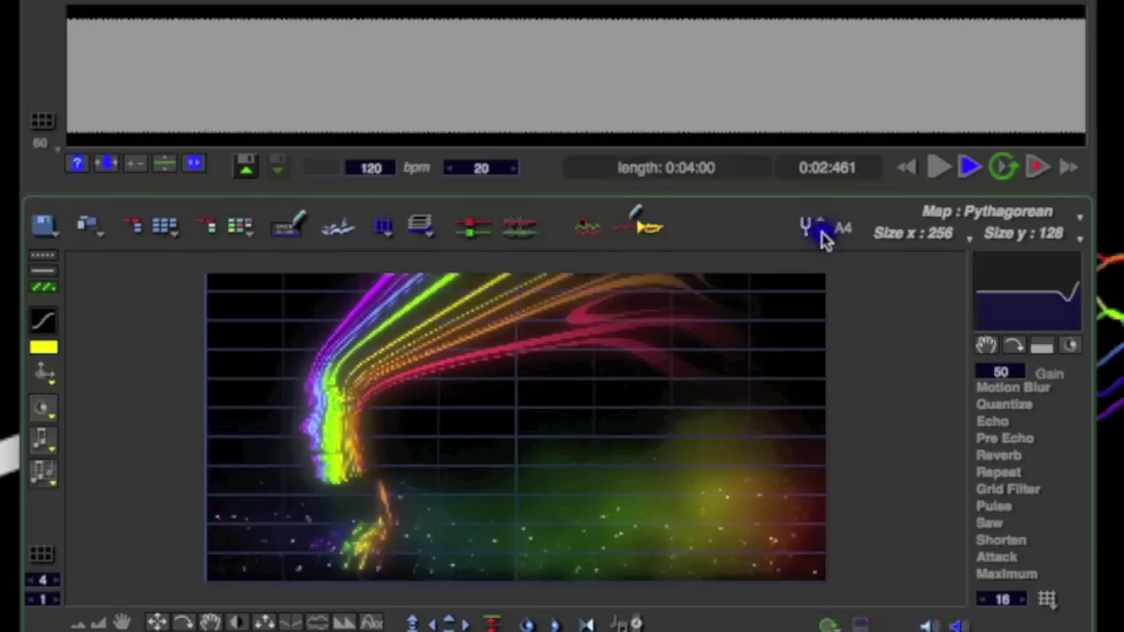
pyautogui.click(816, 223)
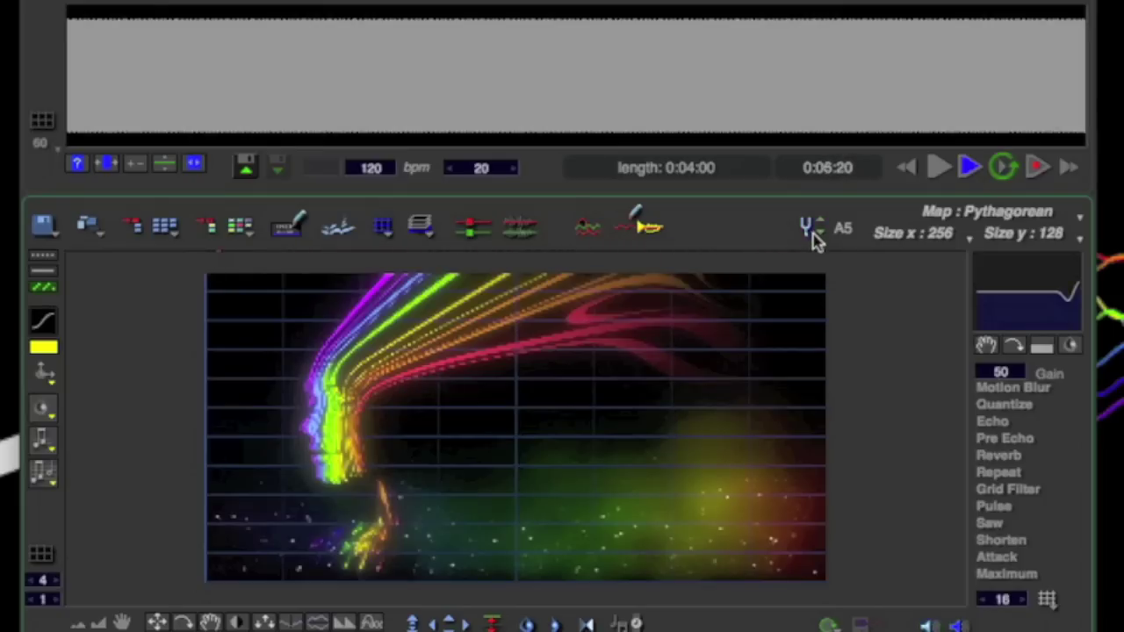
# Switch the tuning map to Whole Tones, then back to Pythagorean.
pyautogui.click(988, 214)
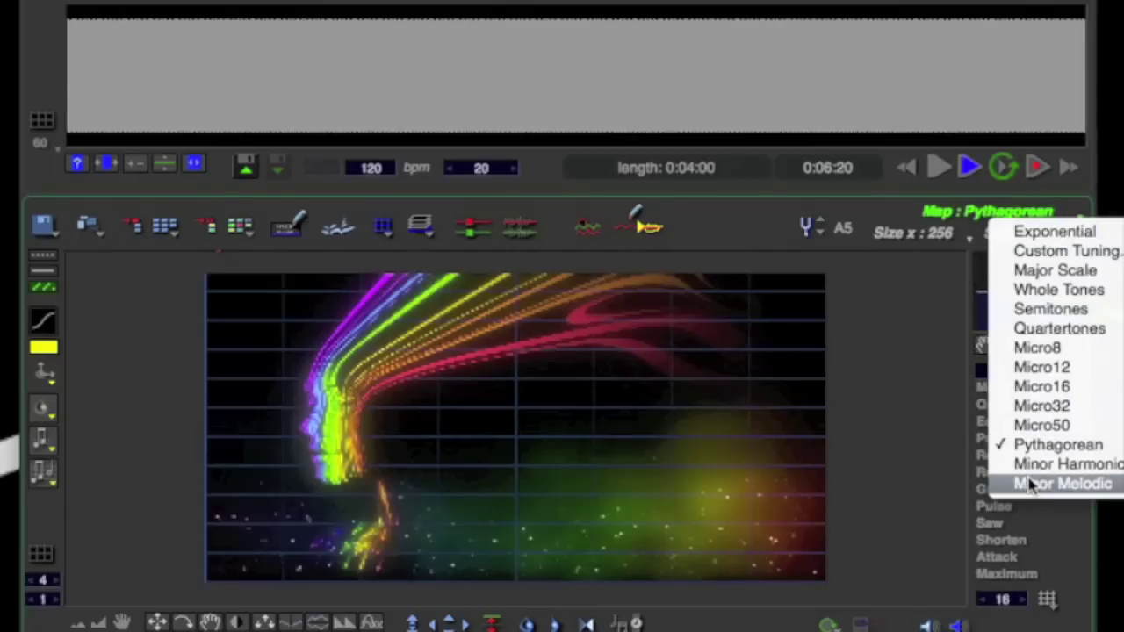
pyautogui.click(1032, 289)
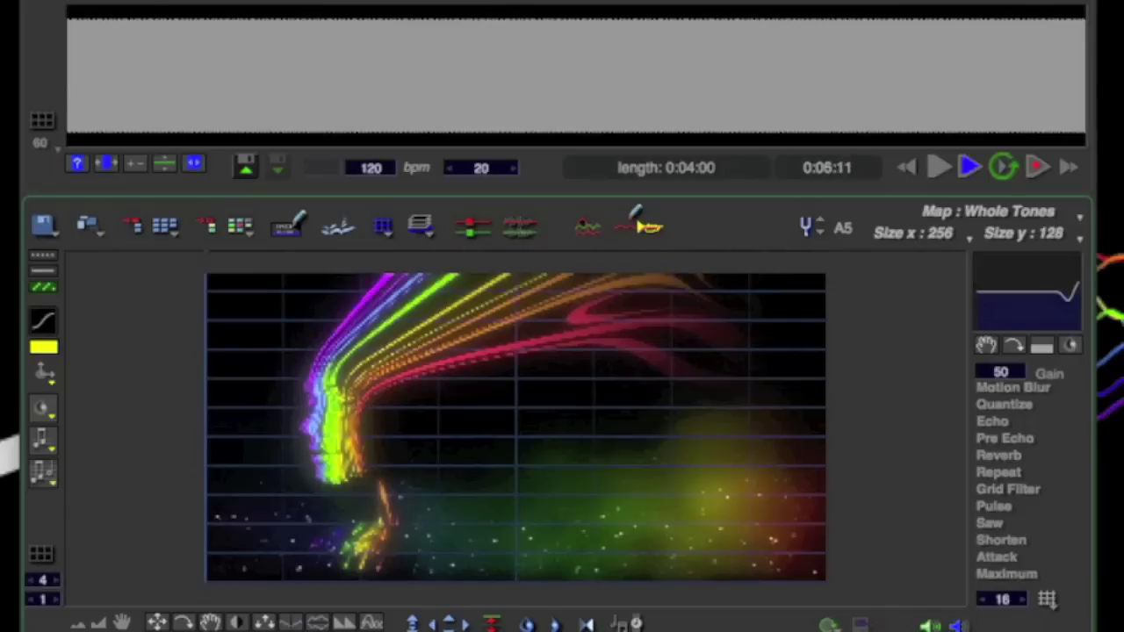
pyautogui.click(972, 218)
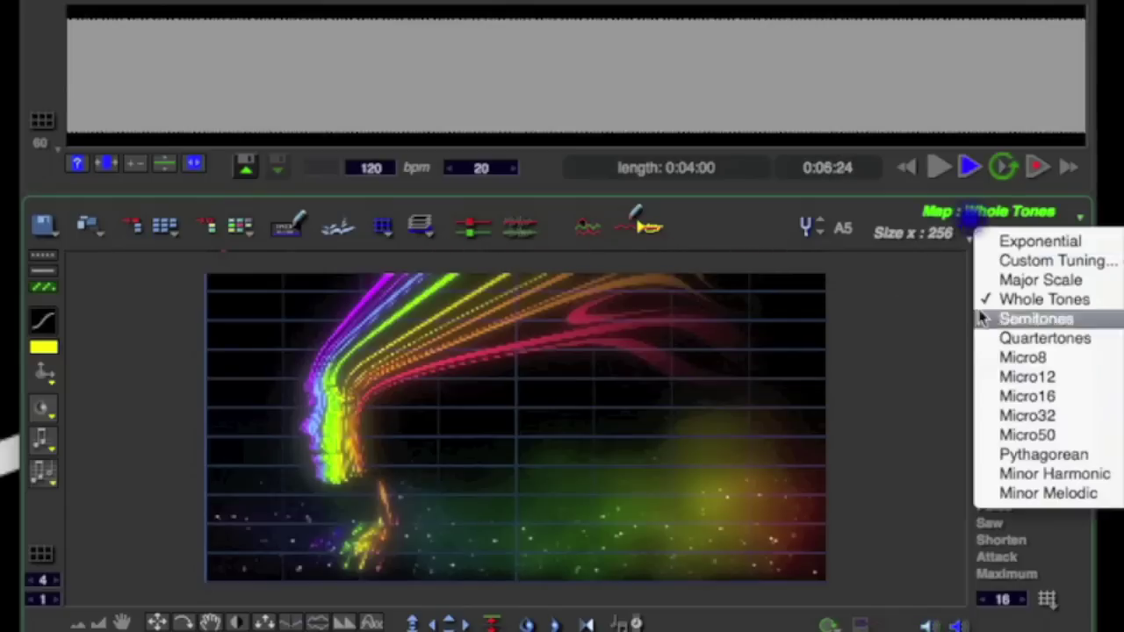
pyautogui.click(997, 456)
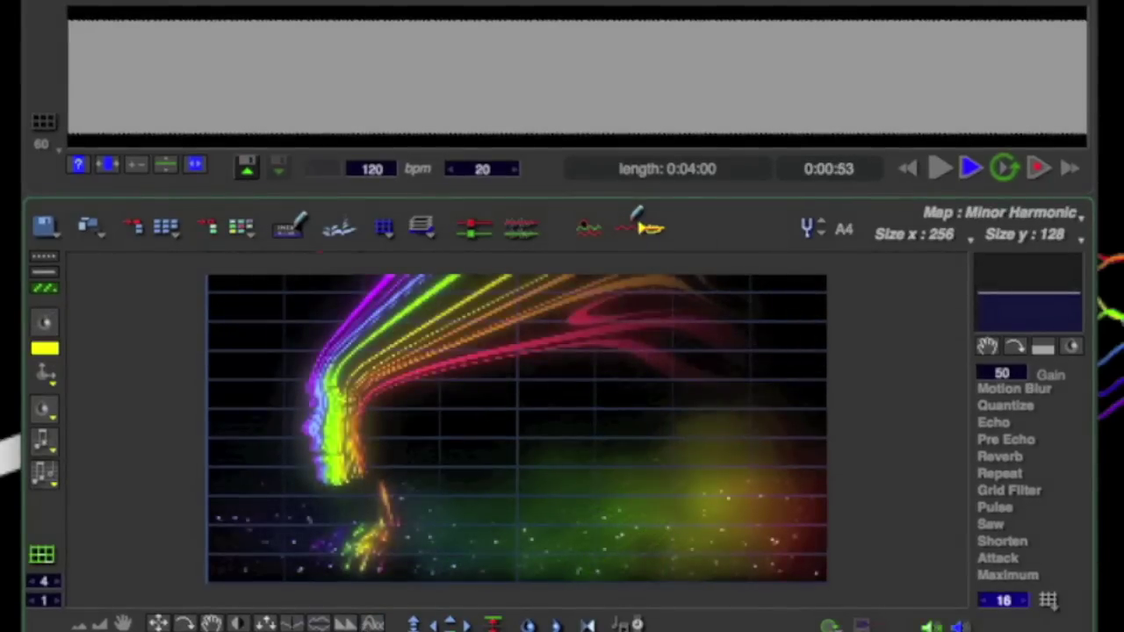
# Add Pre Echo ghost trails to the face image.
pyautogui.click(984, 439)
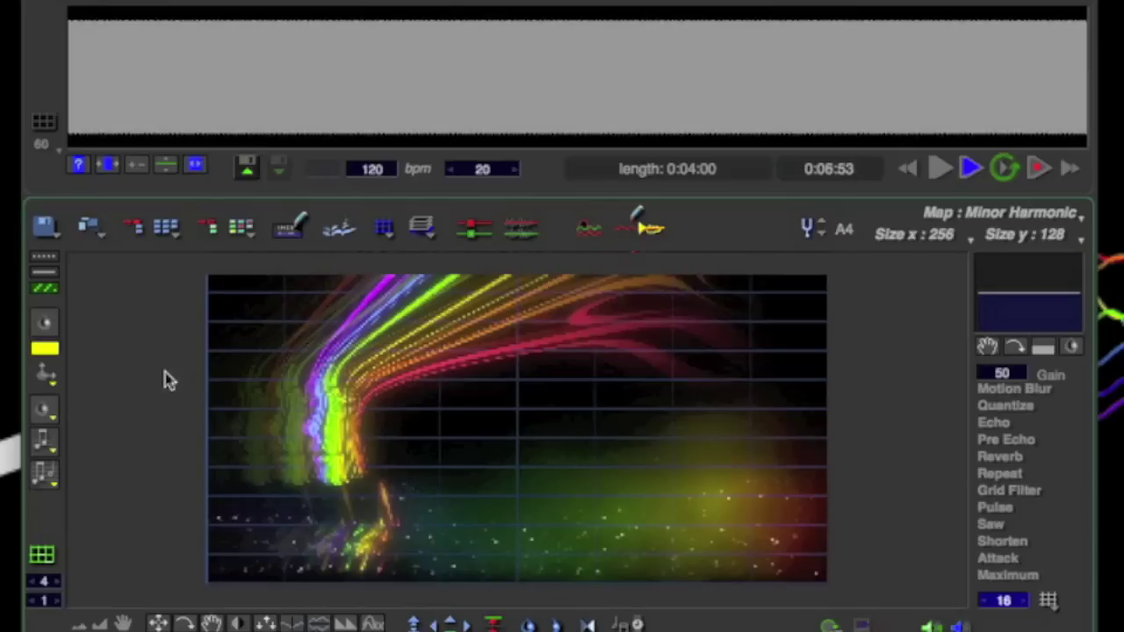
pyautogui.click(53, 326)
pyautogui.click(52, 327)
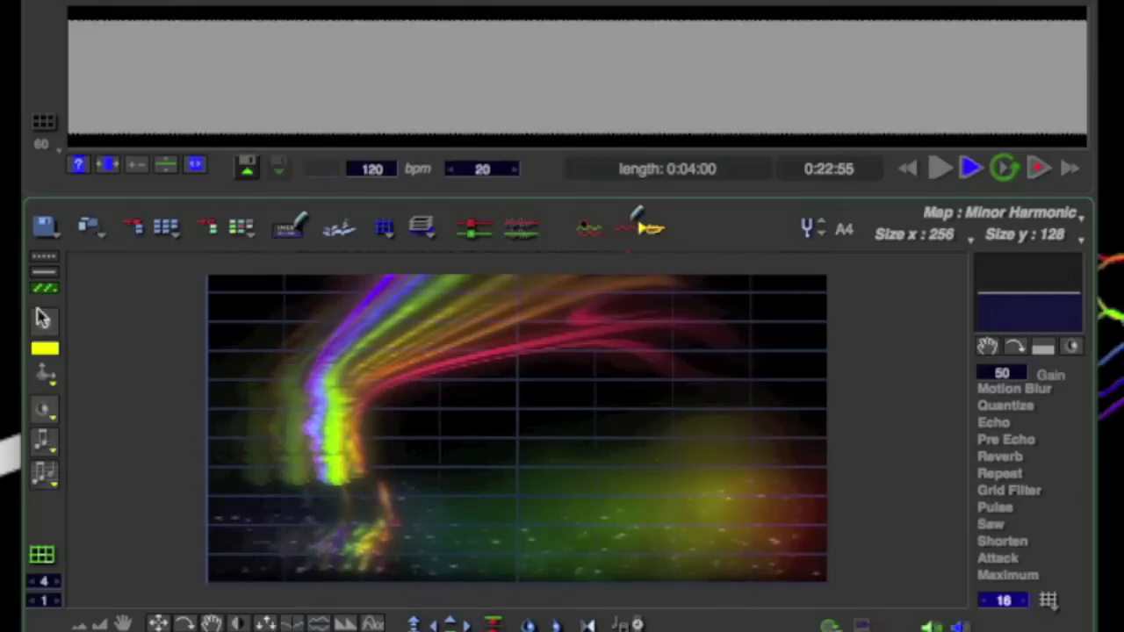
# Spray yellow sparkles across the lower, middle and upper image with the spray brush.
pyautogui.click(44, 324)
pyautogui.click(260, 356)
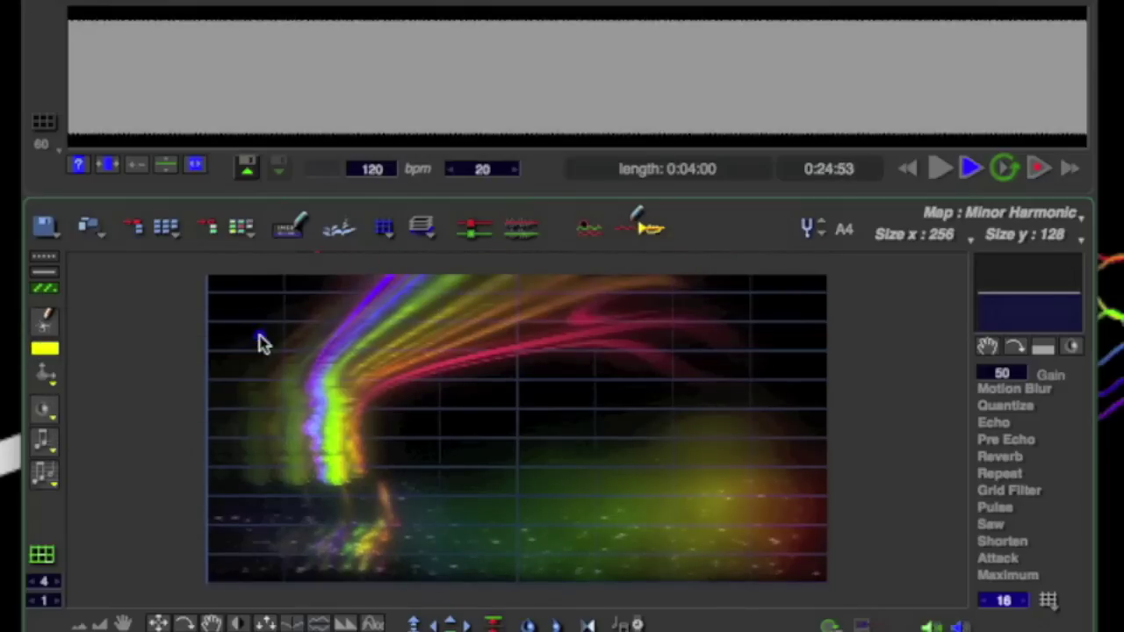
pyautogui.moveTo(209, 457); pyautogui.dragTo(230, 476)
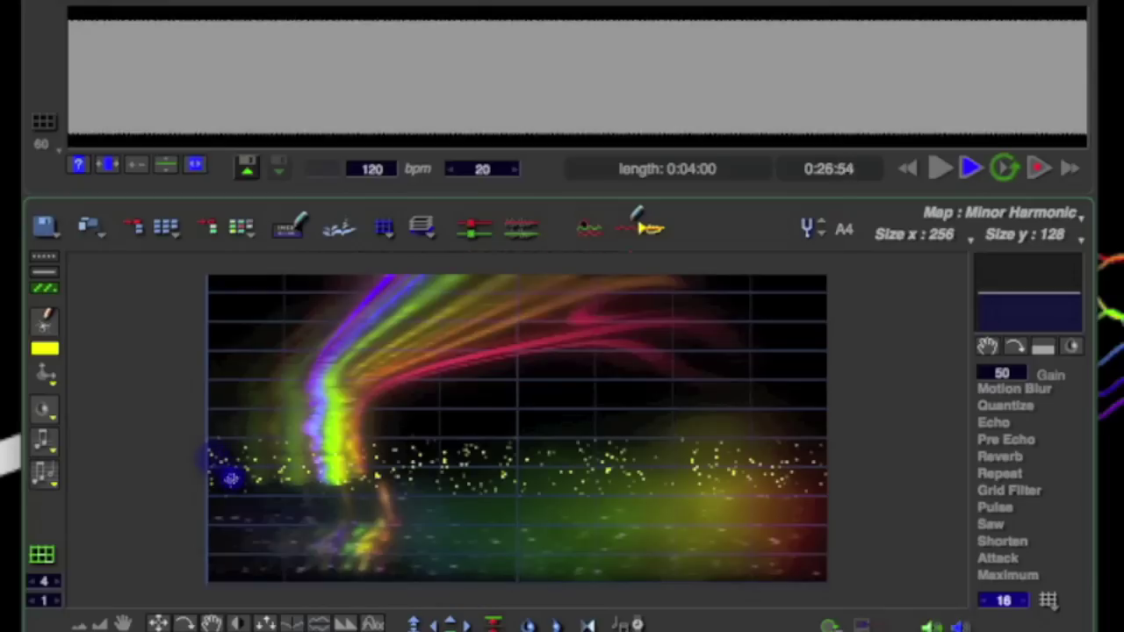
pyautogui.moveTo(201, 409); pyautogui.dragTo(210, 409)
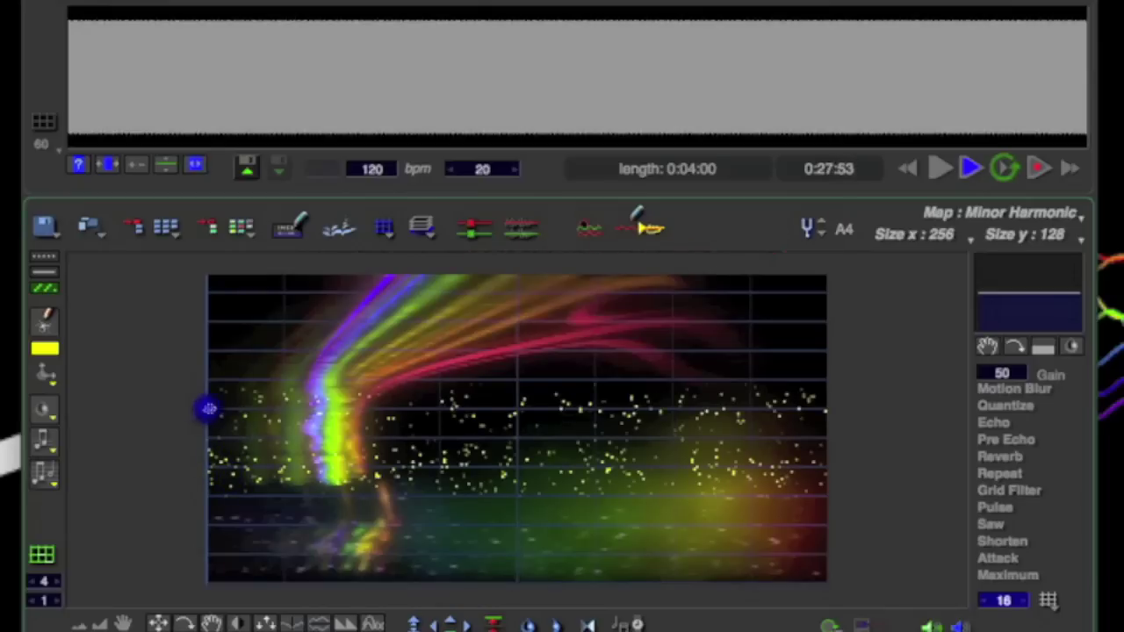
pyautogui.click(218, 365)
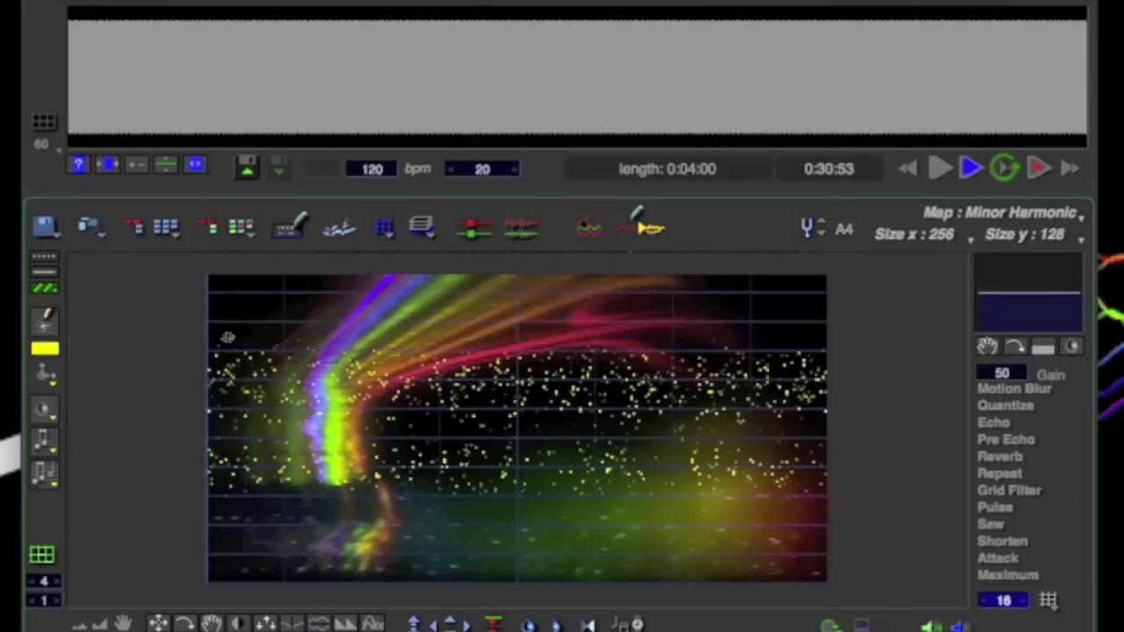
pyautogui.click(226, 314)
pyautogui.click(221, 496)
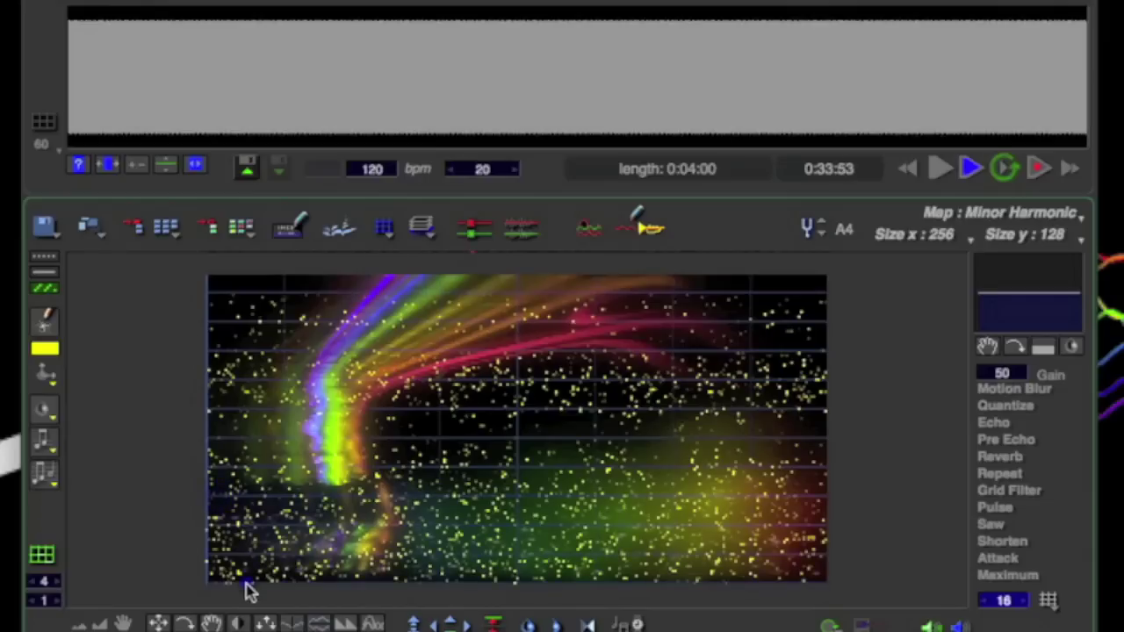
pyautogui.click(246, 582)
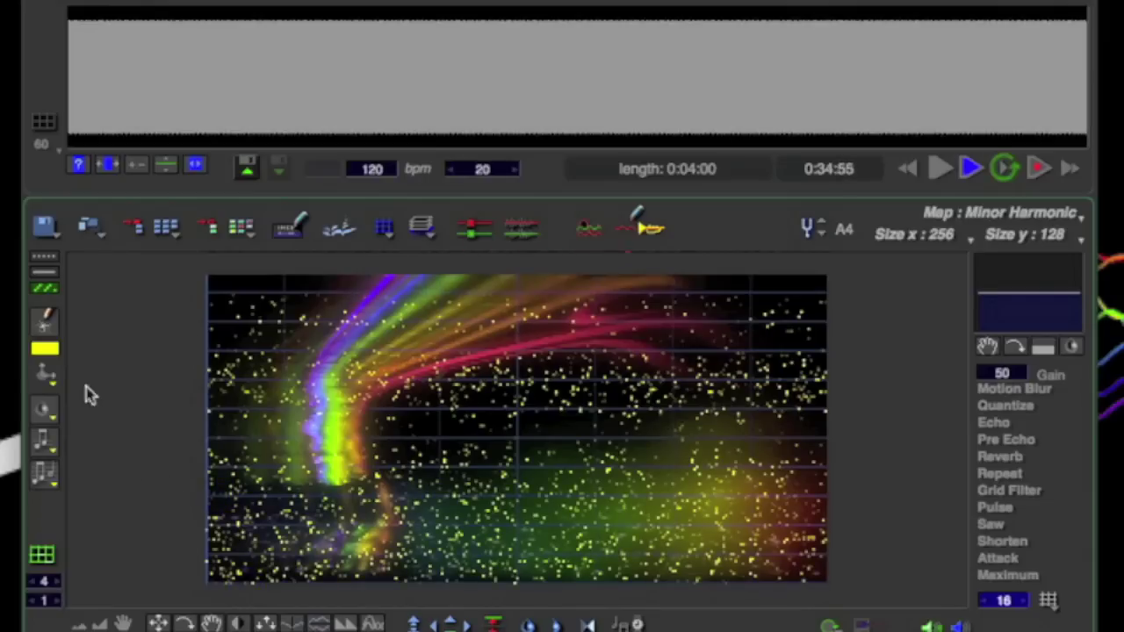
# Draw a row of yellow bars along the bottom with the note pattern tool.
pyautogui.click(39, 323)
pyautogui.moveTo(38, 323)
pyautogui.mouseDown()
pyautogui.moveTo(58, 358)
pyautogui.moveTo(84, 365)
pyautogui.moveTo(85, 385)
pyautogui.mouseUp()
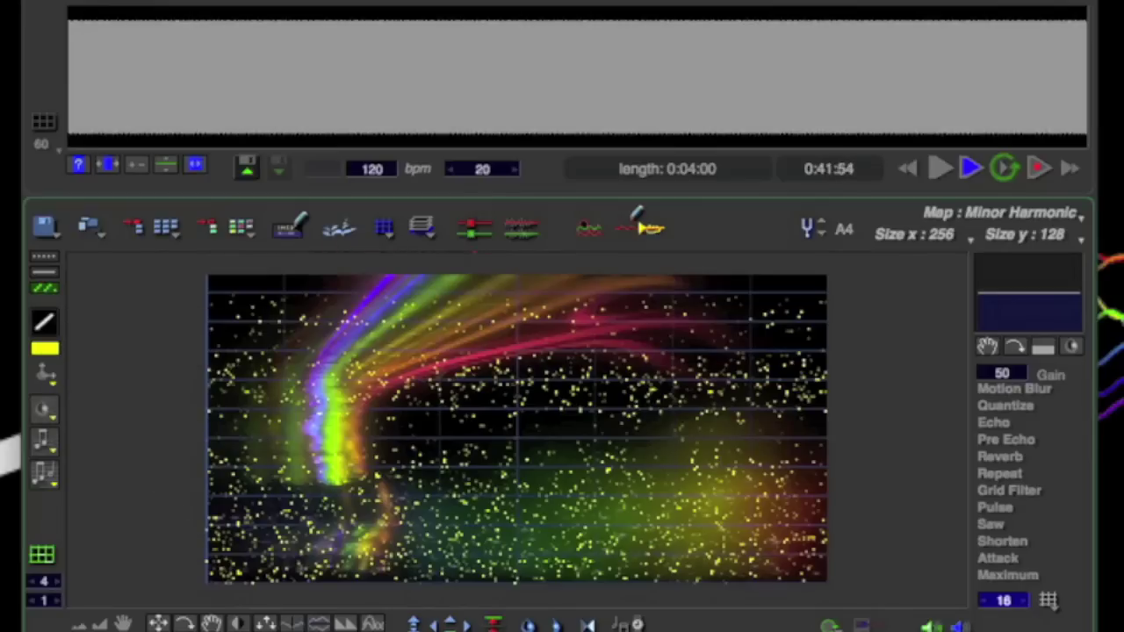
pyautogui.moveTo(212, 577); pyautogui.dragTo(231, 560)
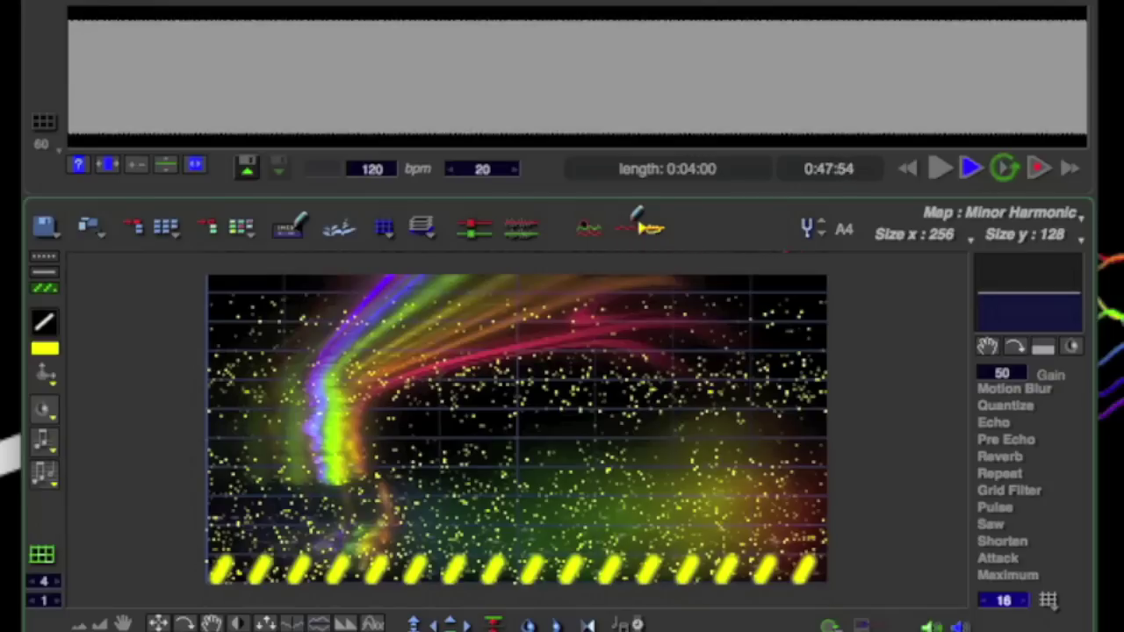
# Adjust the yellow paint colour and set the brush to the second smallest size.
pyautogui.click(38, 350)
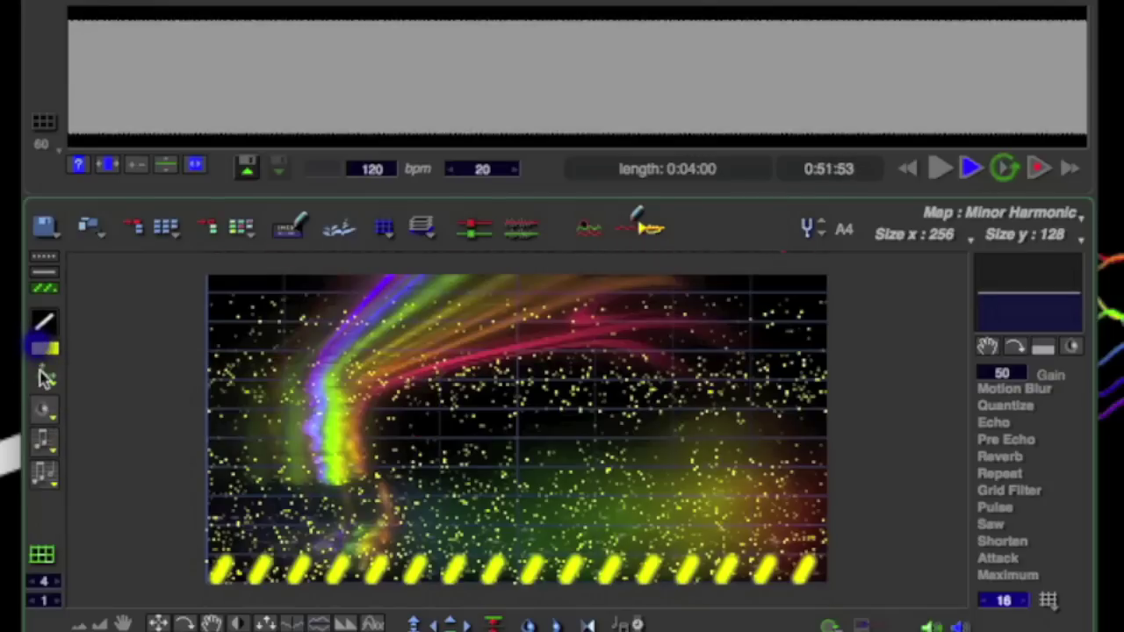
pyautogui.click(40, 373)
pyautogui.click(41, 374)
pyautogui.click(111, 406)
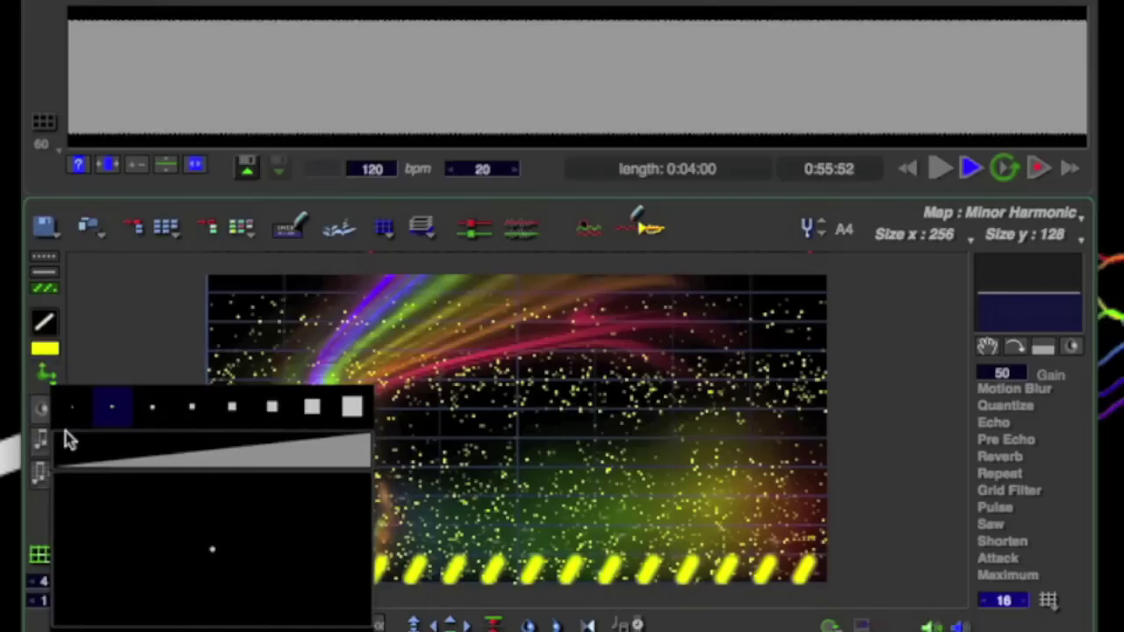
pyautogui.click(76, 439)
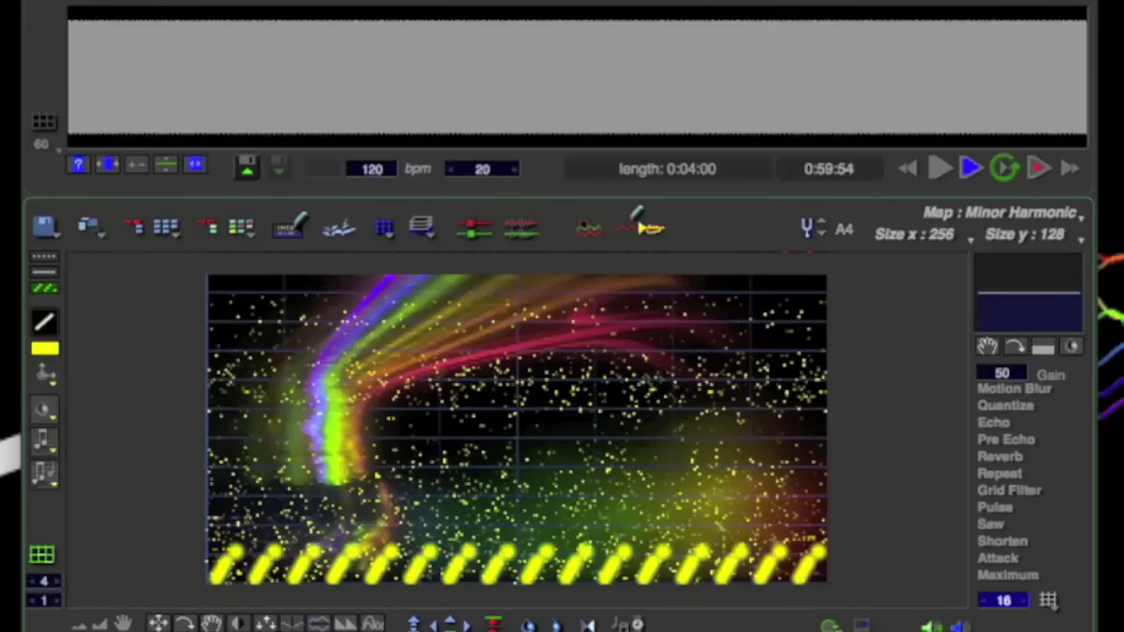
# Smear the bottom yellow strokes and middle rows horizontally with a round smudge brush.
pyautogui.click(44, 321)
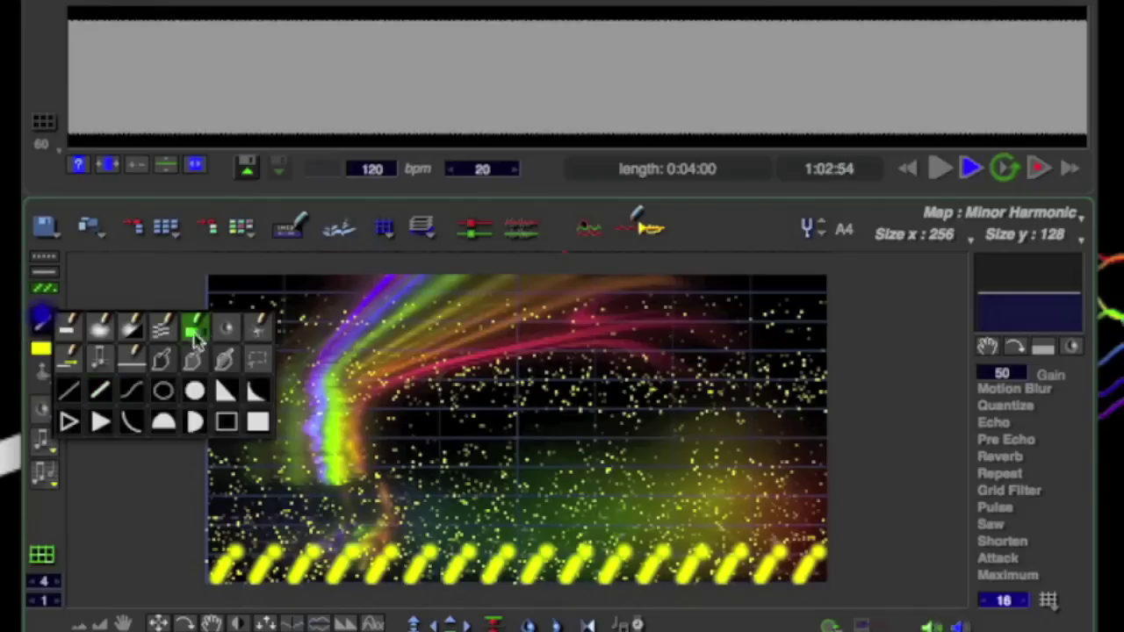
pyautogui.click(239, 333)
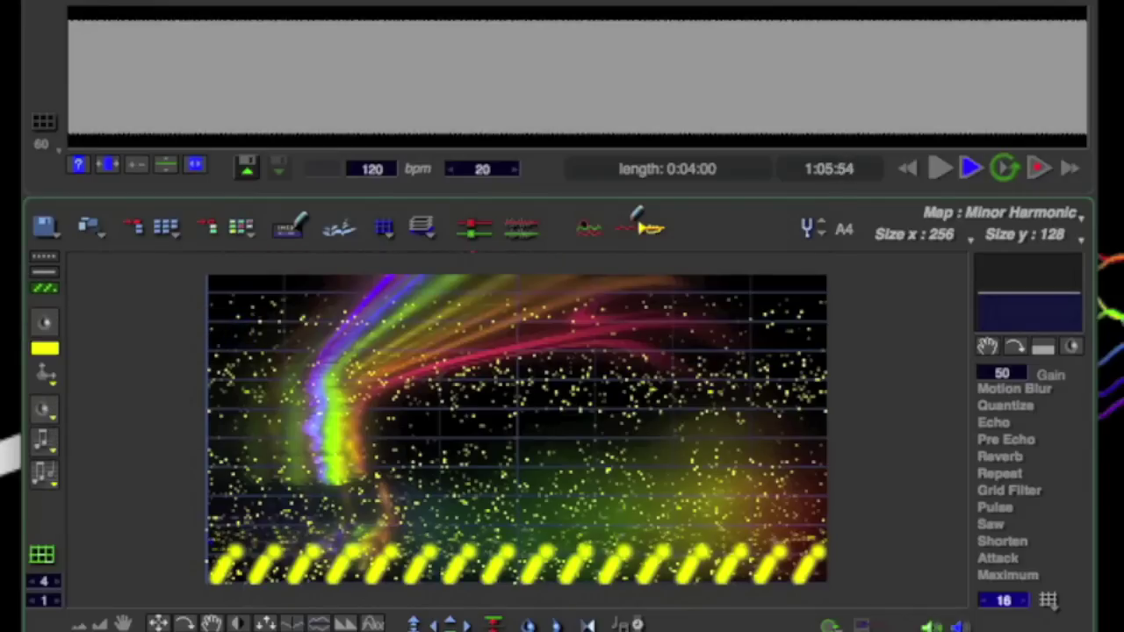
pyautogui.moveTo(825, 553); pyautogui.dragTo(210, 534)
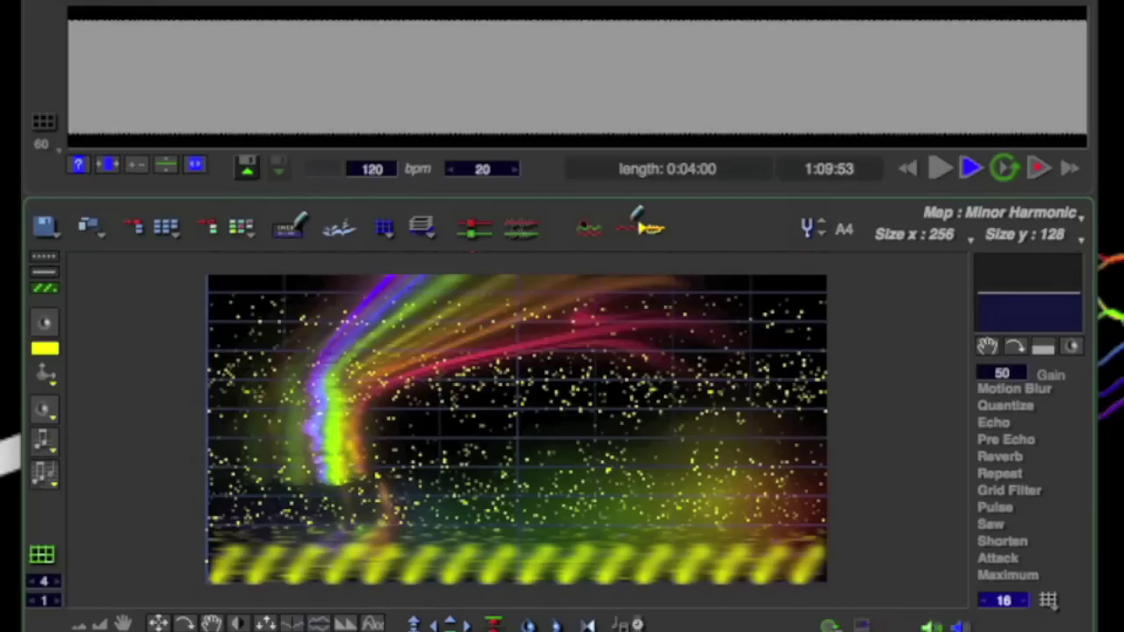
pyautogui.moveTo(718, 410)
pyautogui.mouseDown()
pyautogui.moveTo(639, 402)
pyautogui.moveTo(471, 415)
pyautogui.mouseUp()
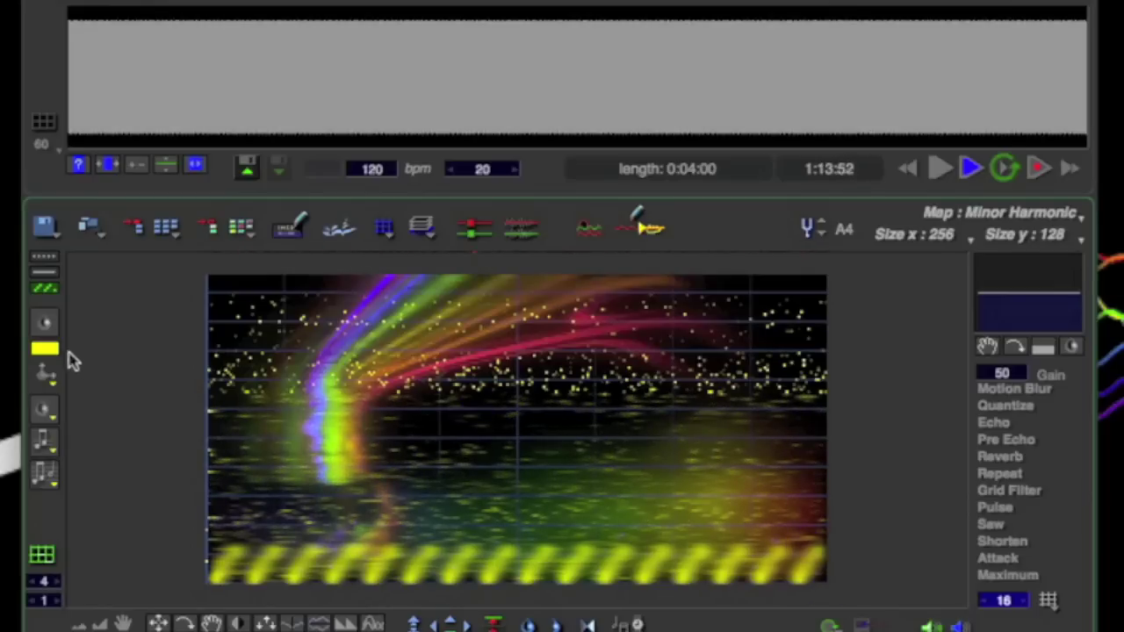
# Stamp a row of yellow vertical bars, double its density, and add a dense bottom row.
pyautogui.click(35, 347)
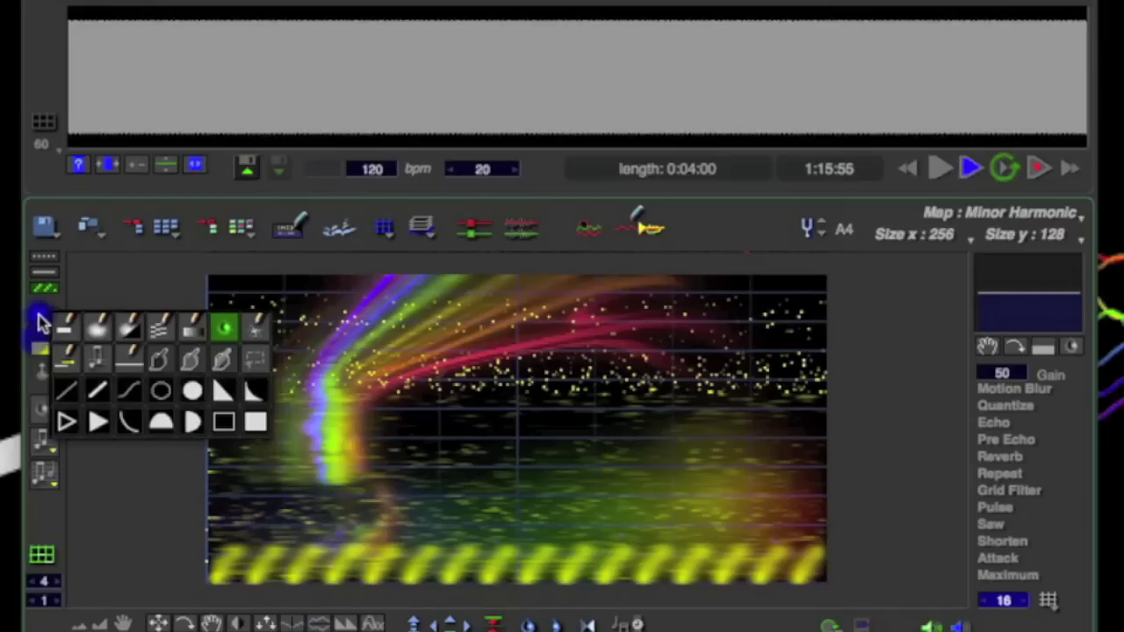
pyautogui.click(99, 367)
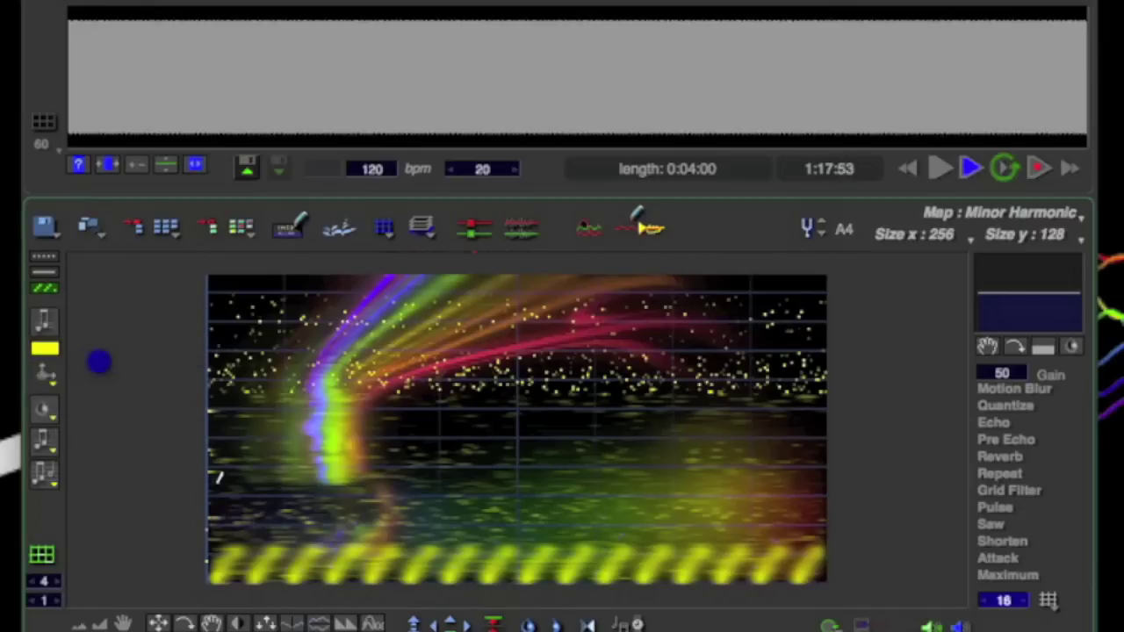
pyautogui.click(235, 511)
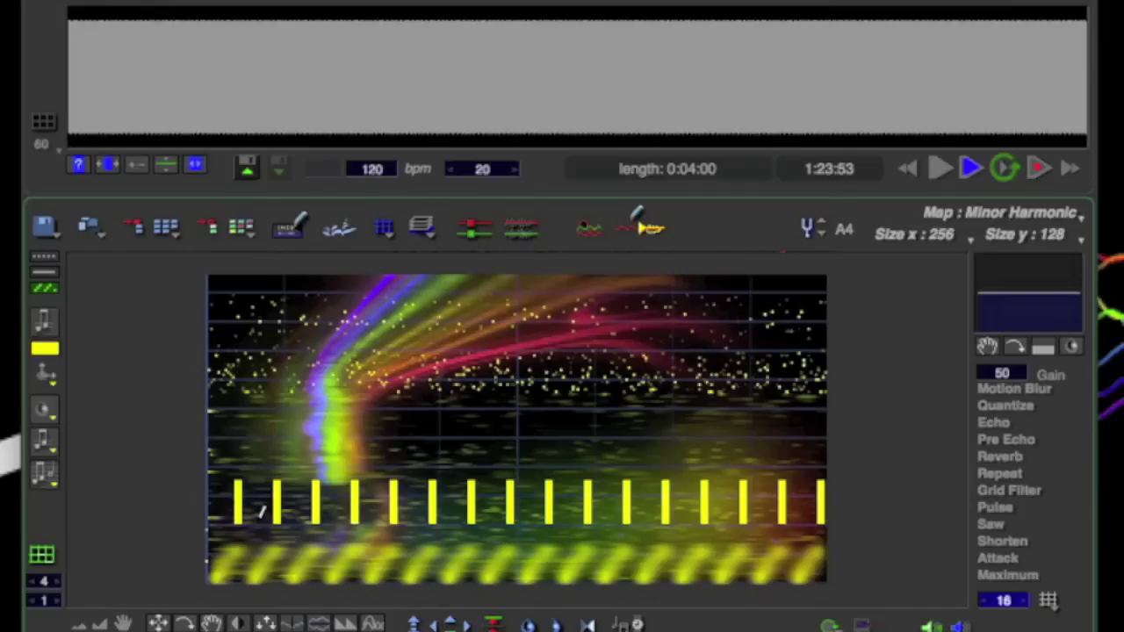
pyautogui.click(260, 512)
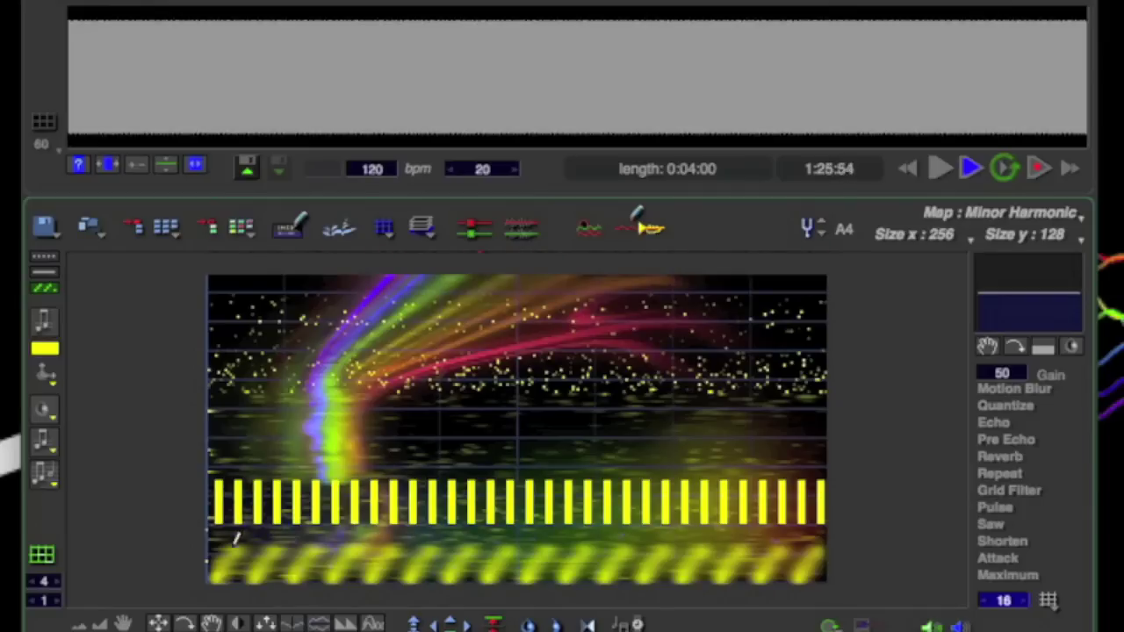
pyautogui.click(205, 575)
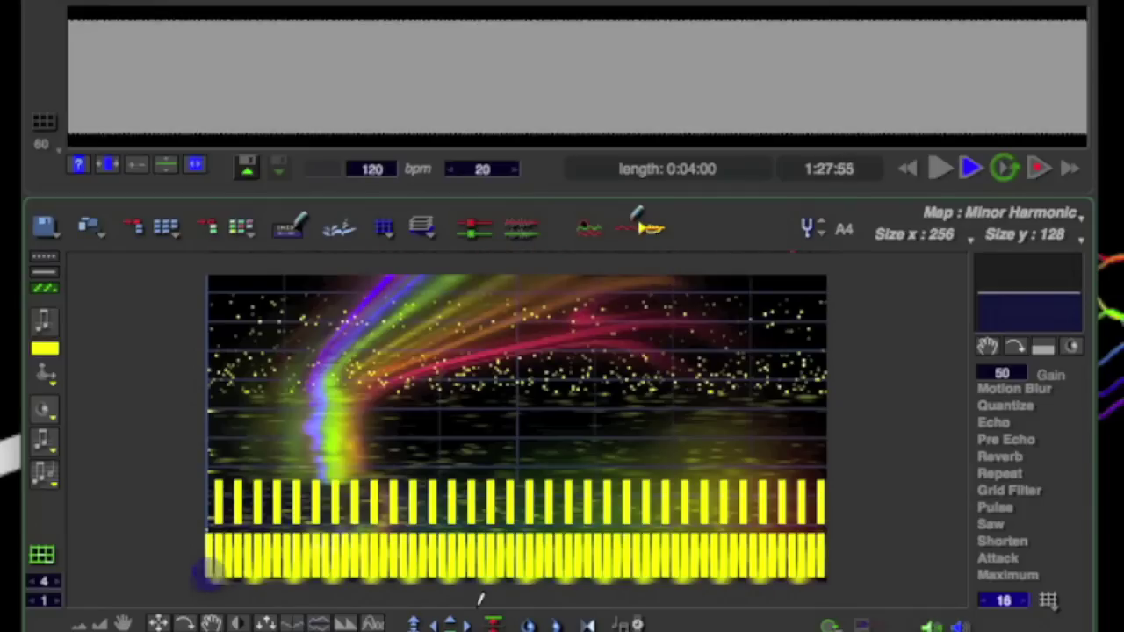
pyautogui.moveTo(41, 329); pyautogui.dragTo(224, 334)
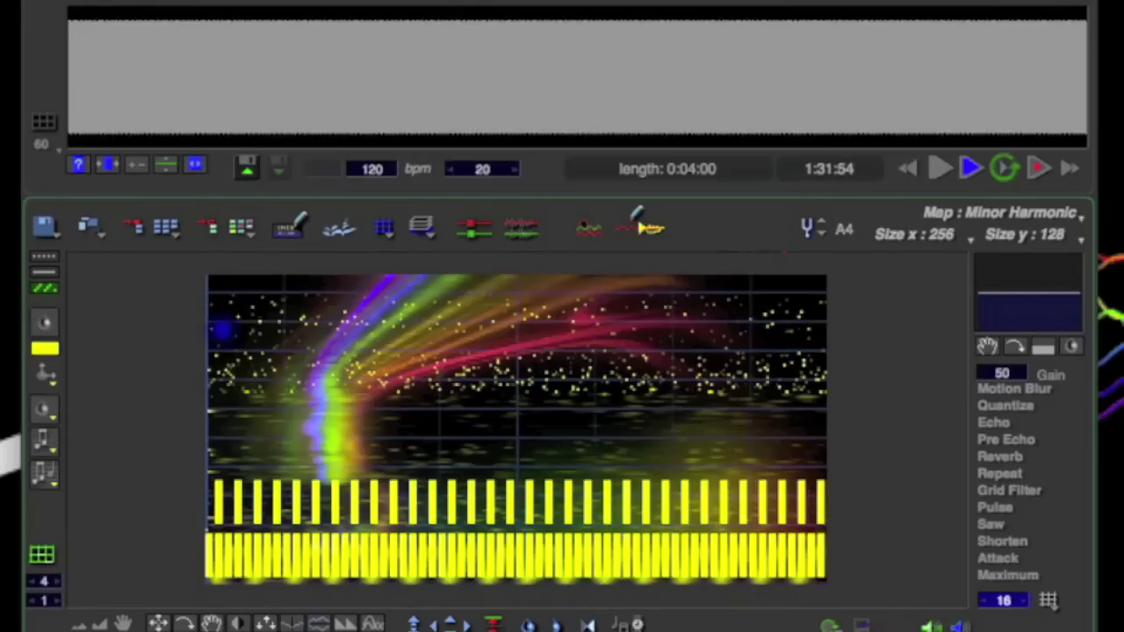
pyautogui.click(451, 621)
# Shift the image up seven steps.
pyautogui.click(451, 621)
pyautogui.click(451, 620)
pyautogui.click(451, 621)
pyautogui.click(451, 621)
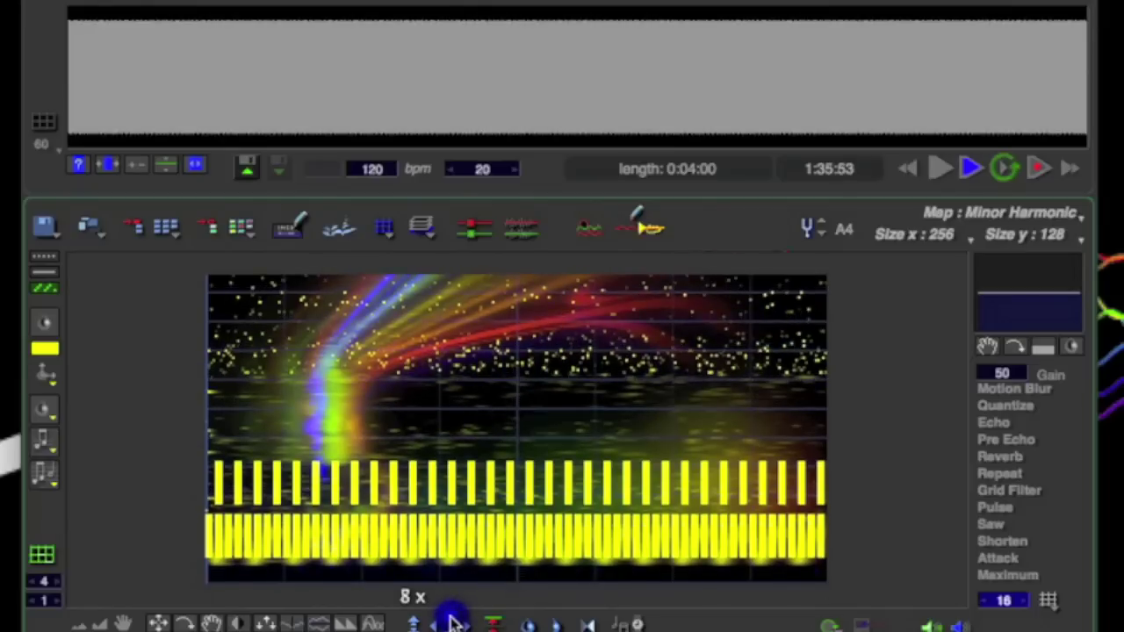
pyautogui.click(451, 621)
pyautogui.click(451, 620)
pyautogui.click(451, 621)
pyautogui.click(452, 621)
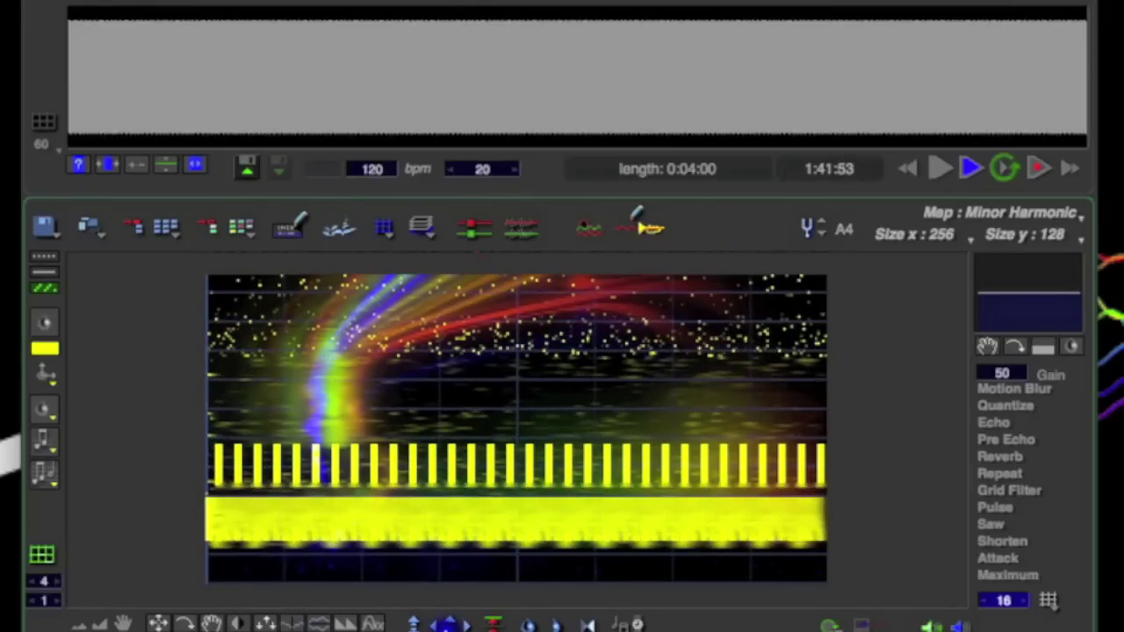
# Shift the image down fourteen steps until the rainbow sits below the blue streak.
pyautogui.click(449, 622)
pyautogui.click(450, 621)
pyautogui.click(450, 622)
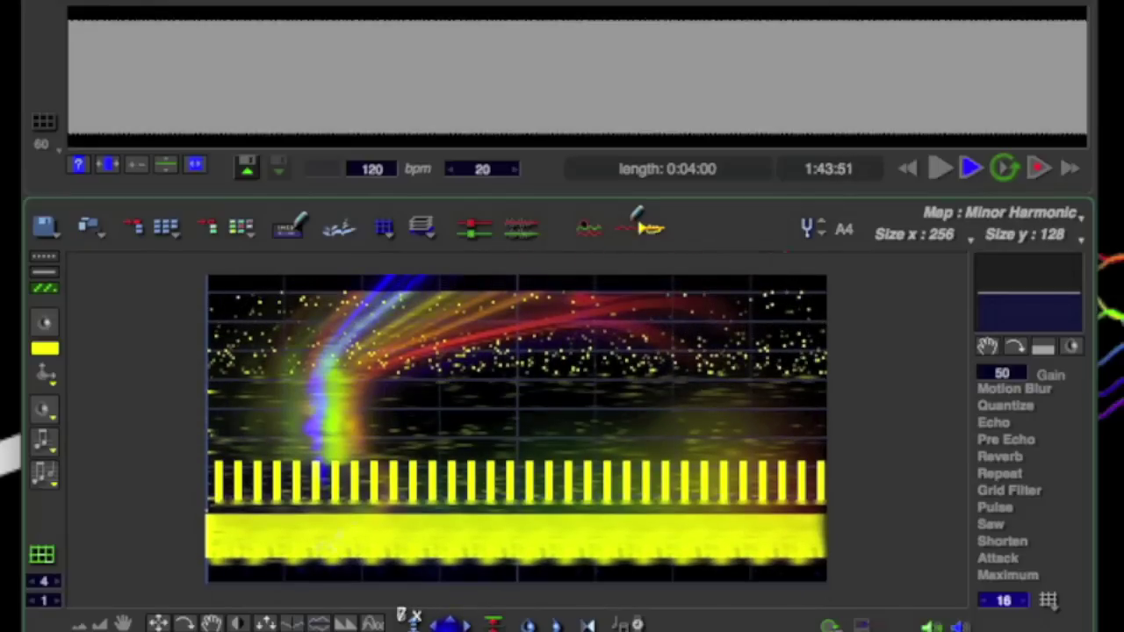
pyautogui.click(450, 621)
pyautogui.click(449, 622)
pyautogui.click(449, 621)
pyautogui.click(449, 622)
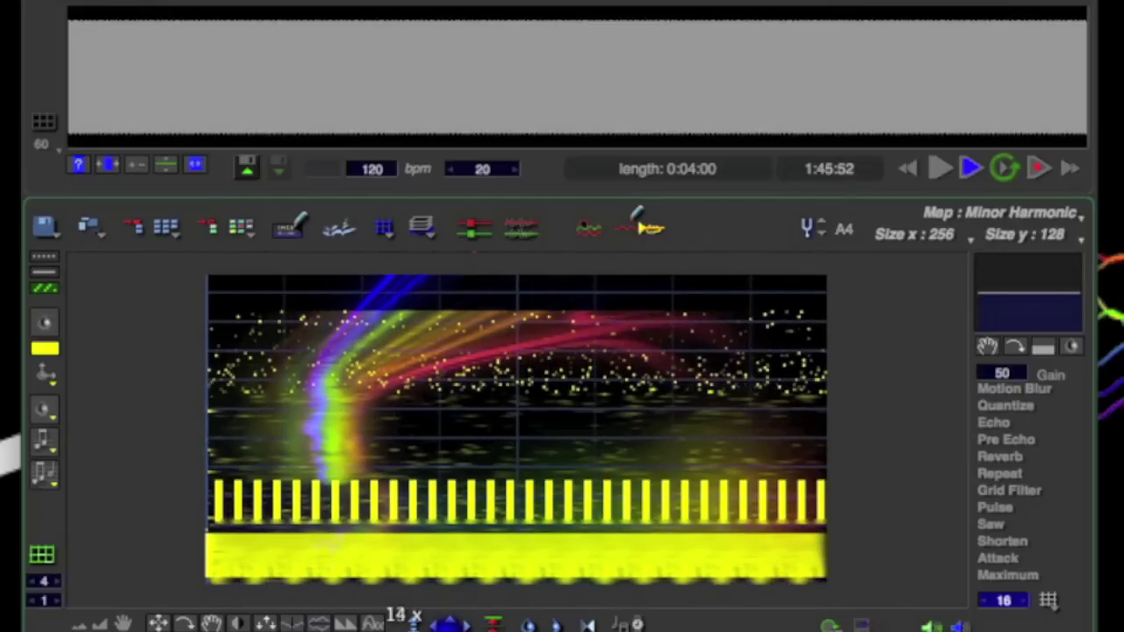
pyautogui.click(449, 621)
pyautogui.click(450, 621)
pyautogui.click(449, 622)
pyautogui.click(449, 621)
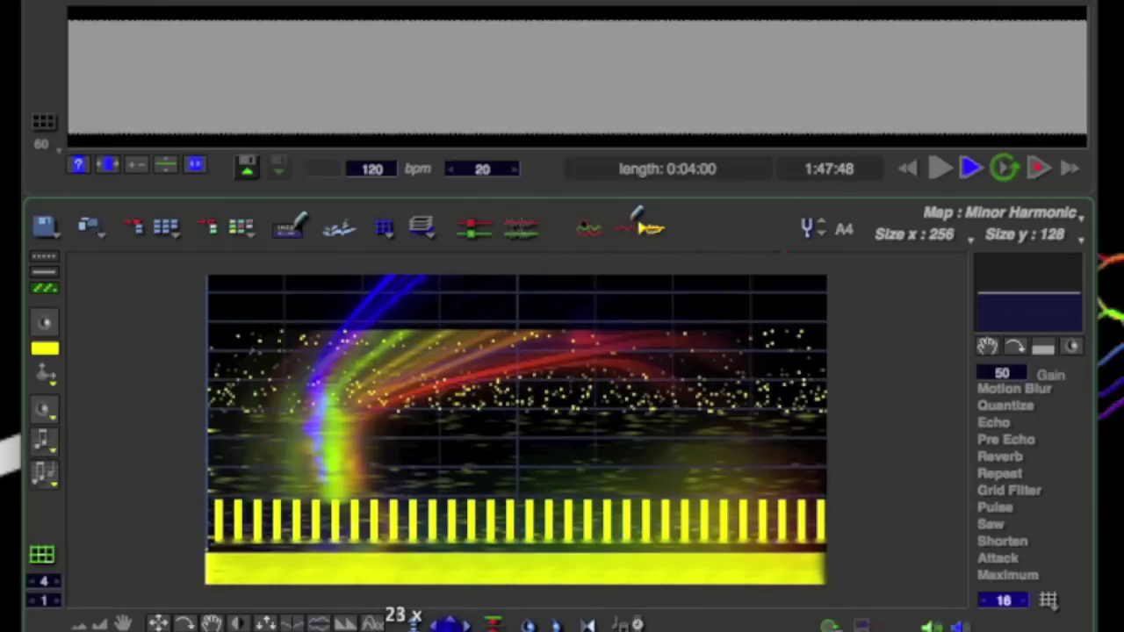
pyautogui.click(449, 621)
pyautogui.click(449, 622)
pyautogui.click(449, 622)
pyautogui.click(450, 621)
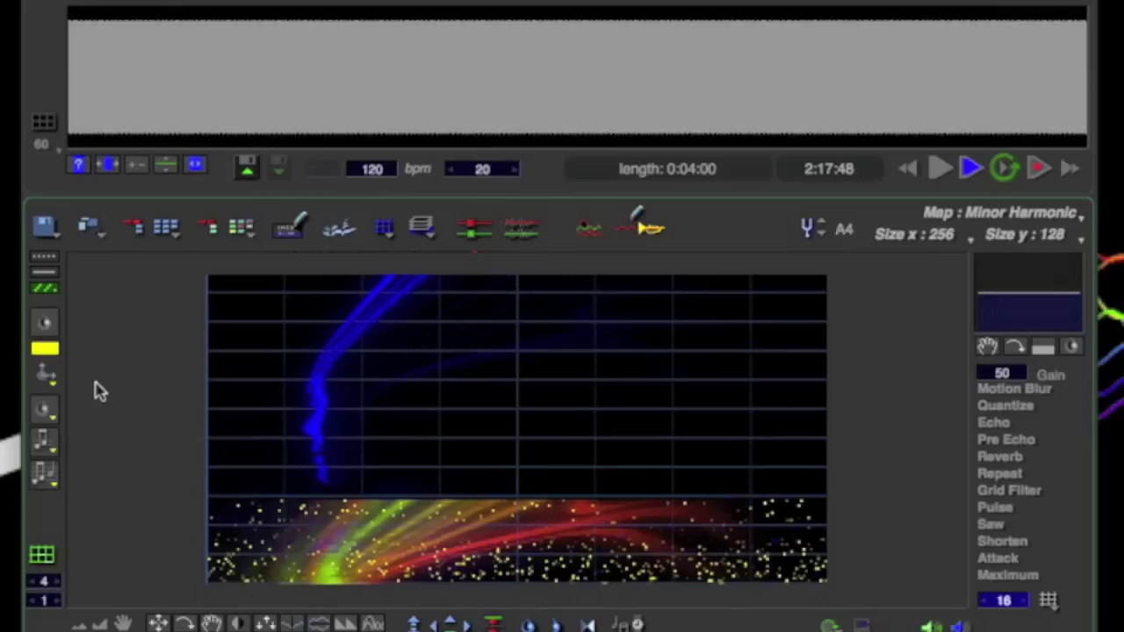
# Draw a row of overlapping yellow circles across the rainbow band, then pick a streak brush.
pyautogui.click(44, 328)
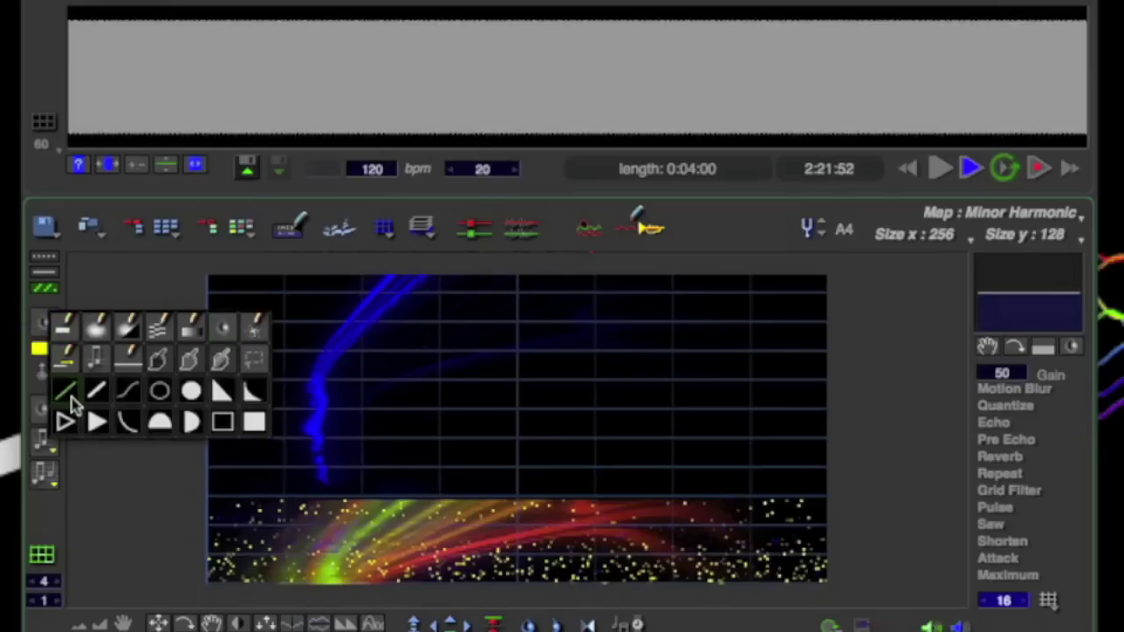
pyautogui.click(123, 397)
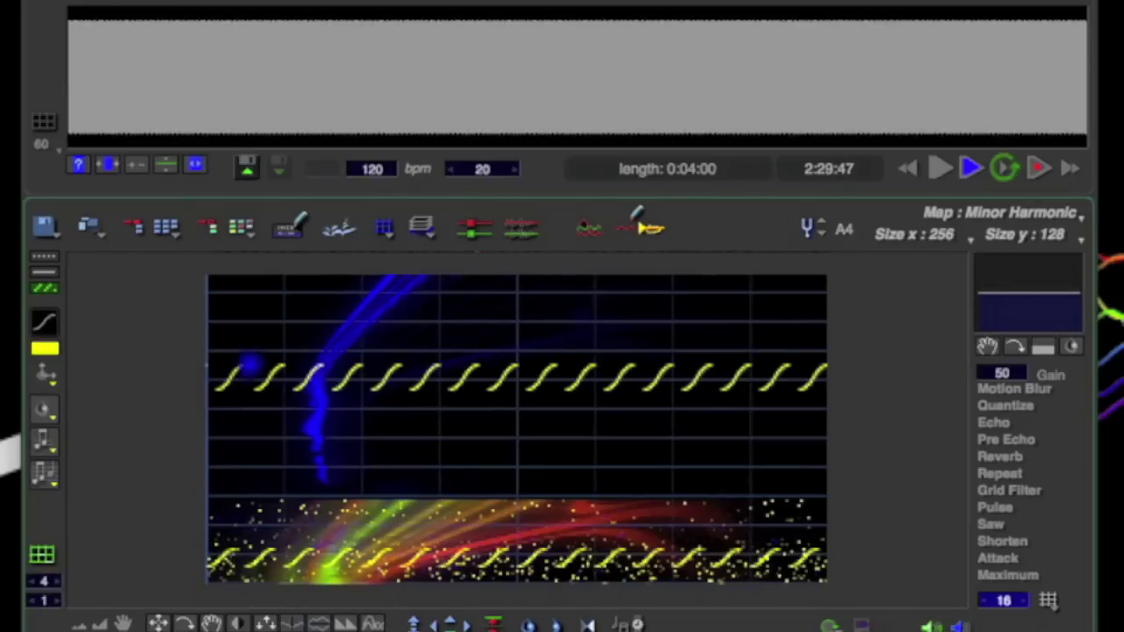
pyautogui.click(42, 327)
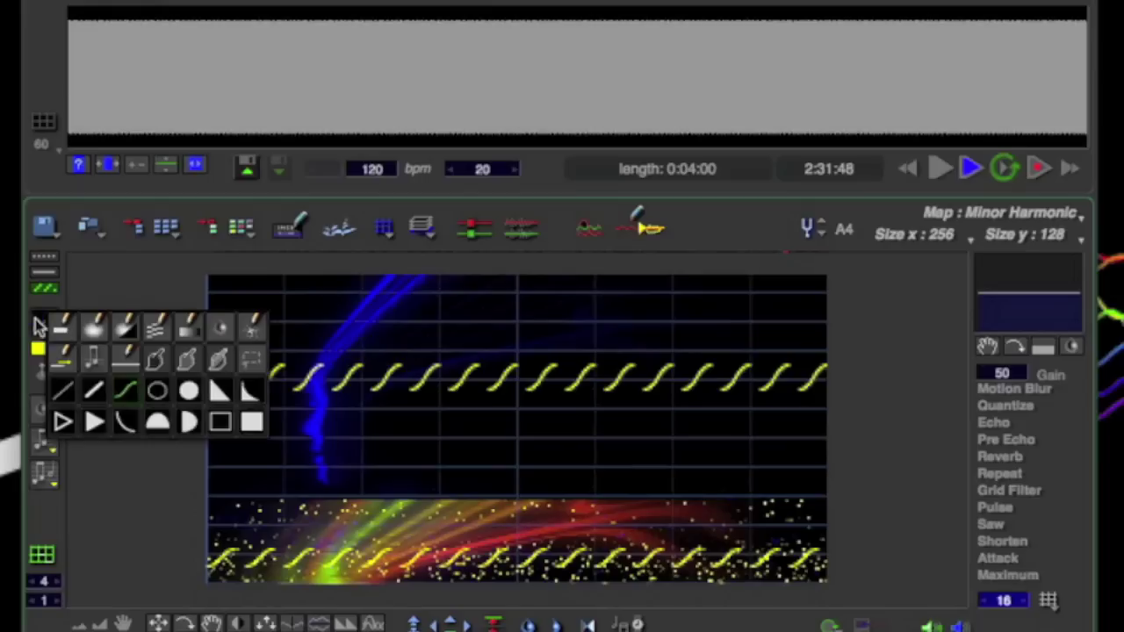
pyautogui.click(149, 399)
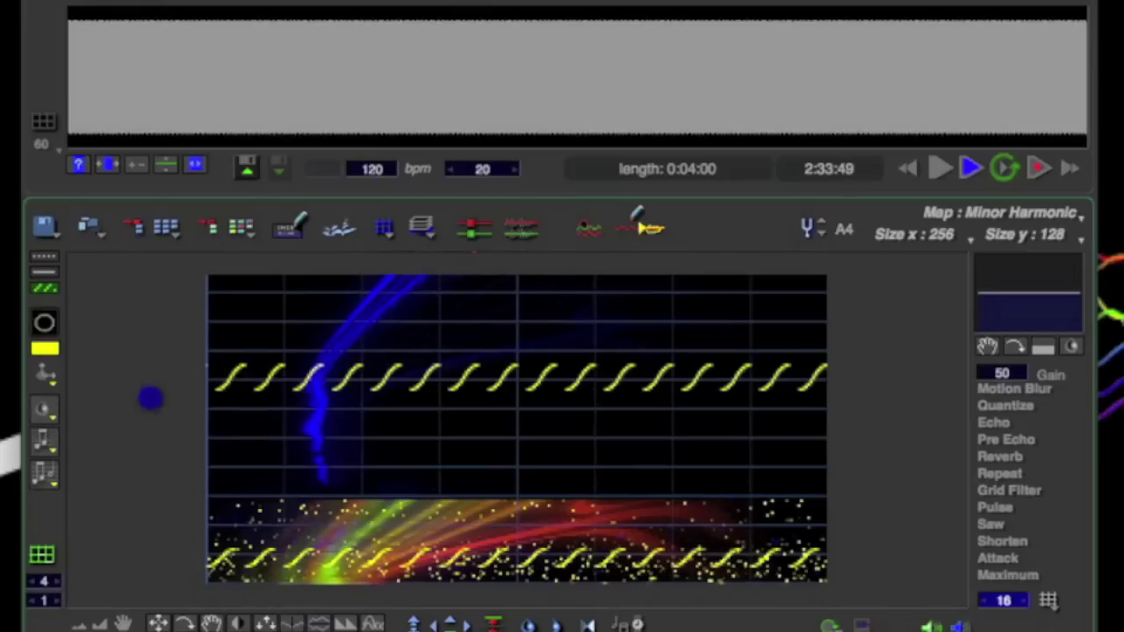
pyautogui.moveTo(208, 492); pyautogui.dragTo(261, 539)
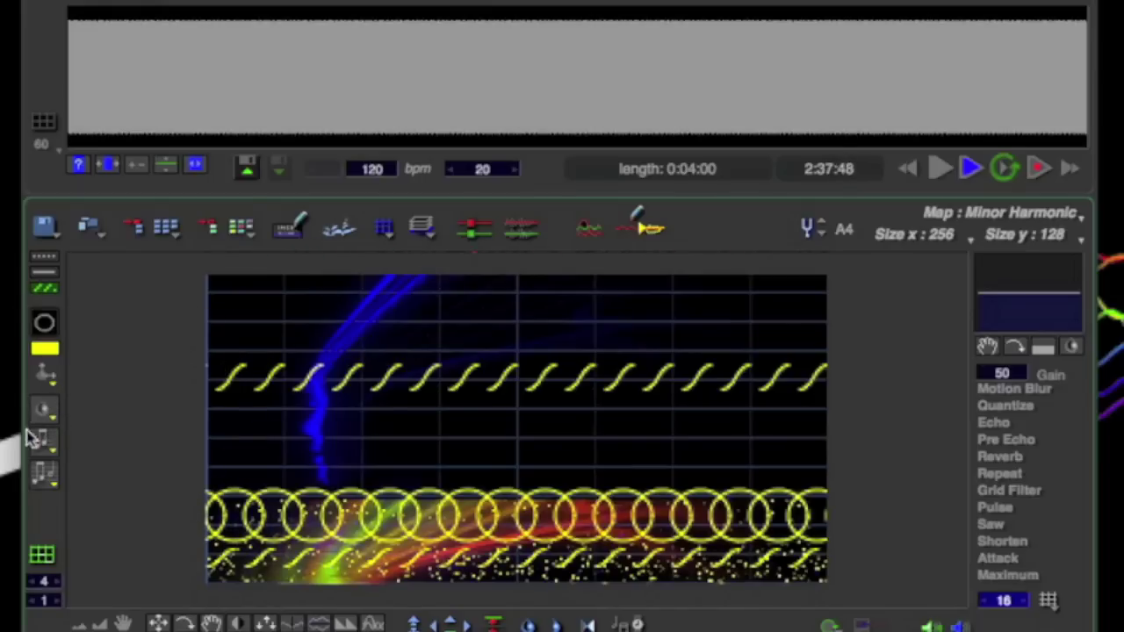
pyautogui.click(44, 325)
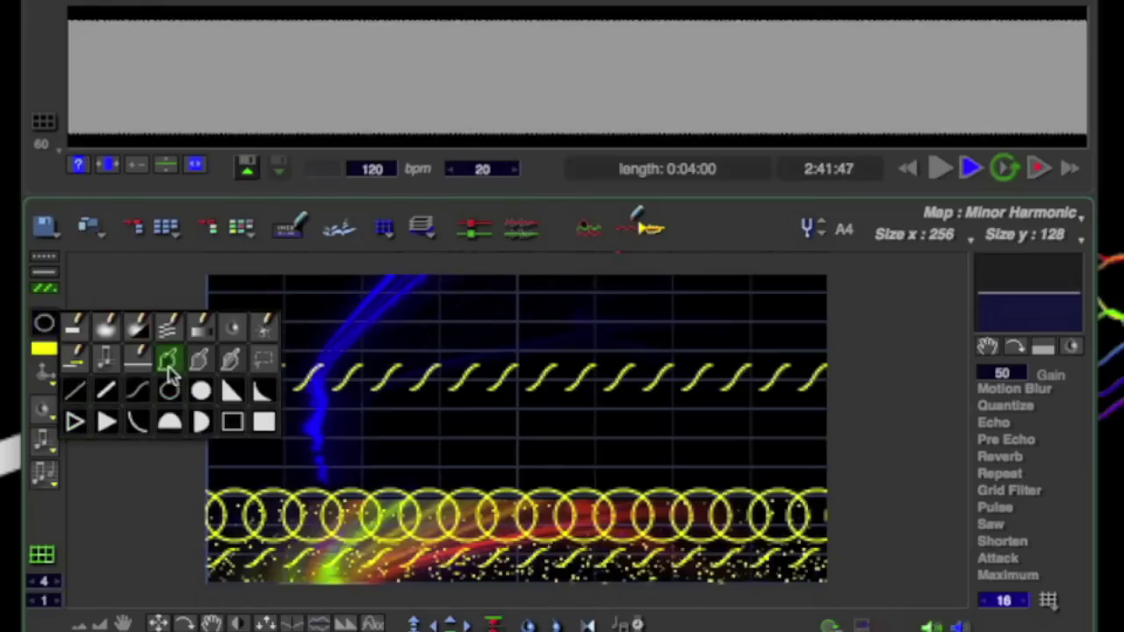
pyautogui.click(180, 368)
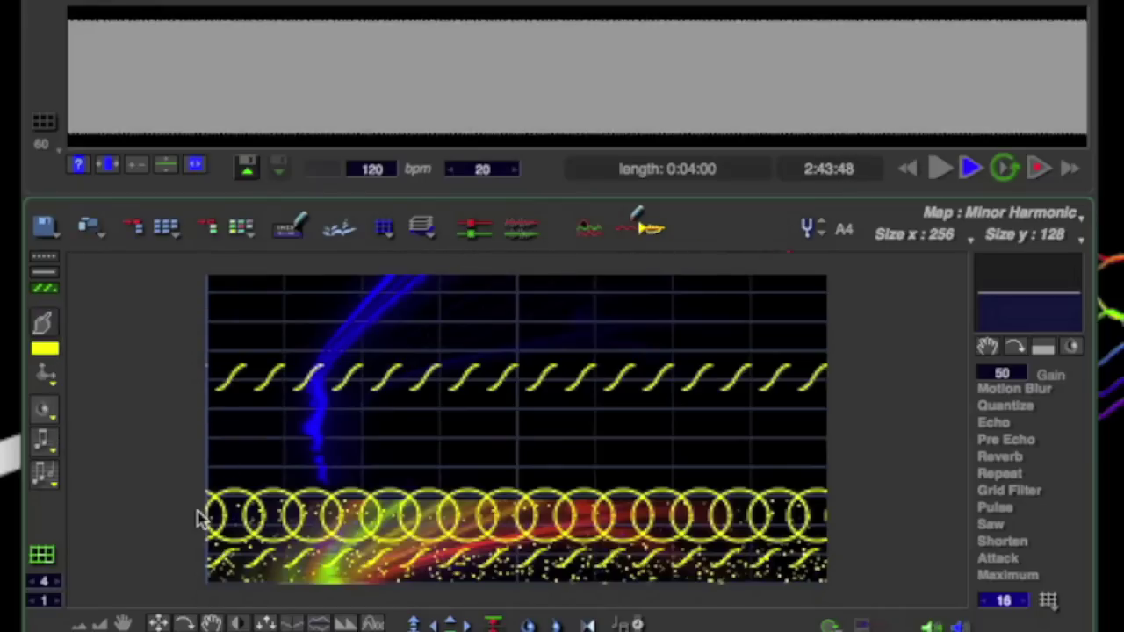